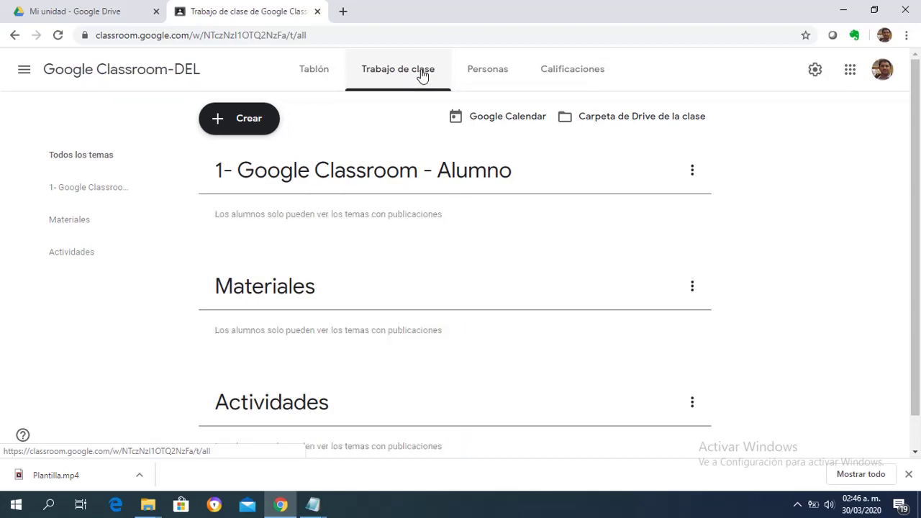
- Start a new class material and title it "Imagen del Encabezado"
left_click(259, 124)
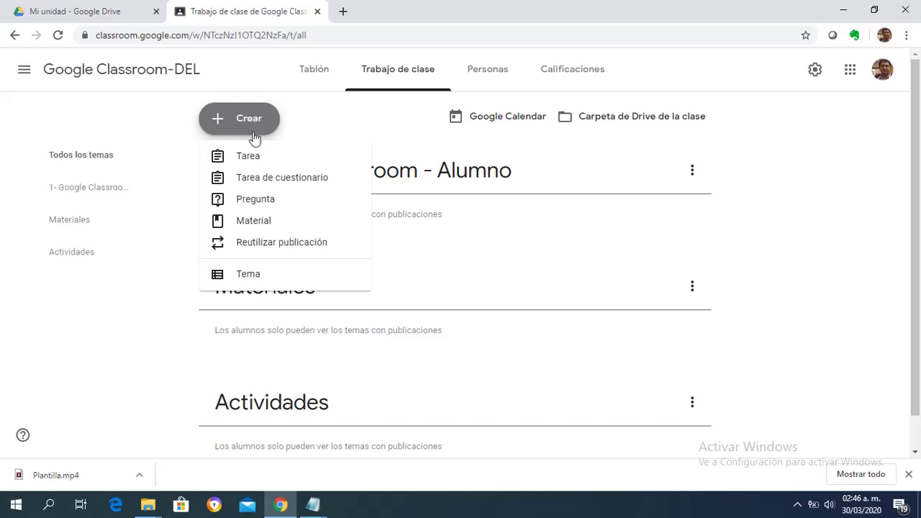
left_click(242, 228)
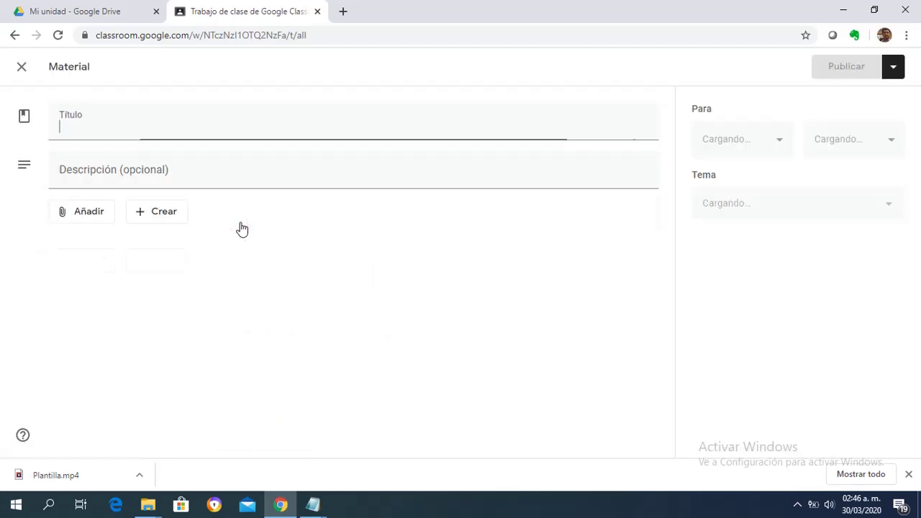
left_click(126, 130)
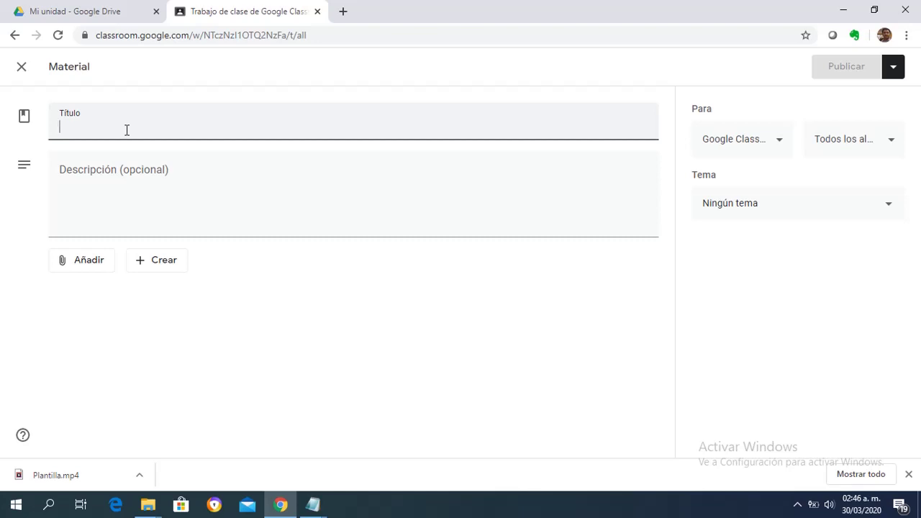
type("Imagen del ")
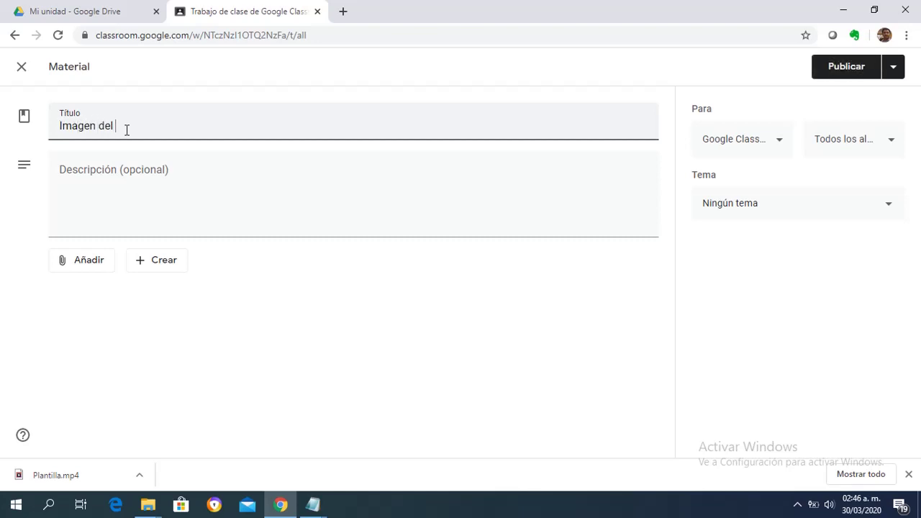
type("Encabezado")
- Enter the material's description as "Imagen del encabezado utilizado en el curso"
left_click(113, 179)
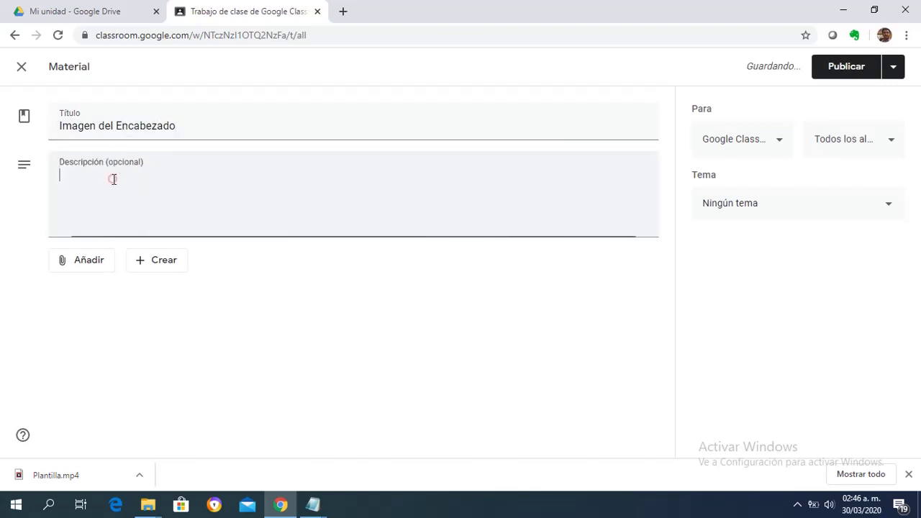
type("I")
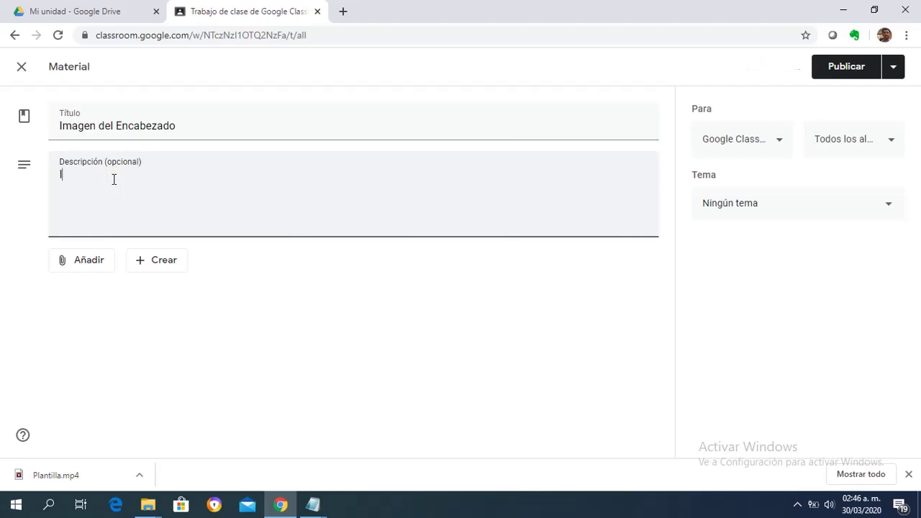
type("magen del")
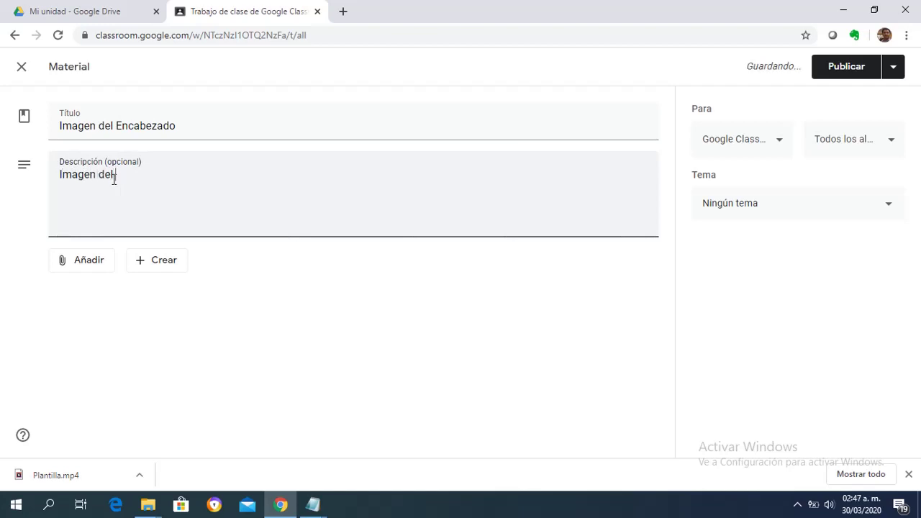
type(" encabezad")
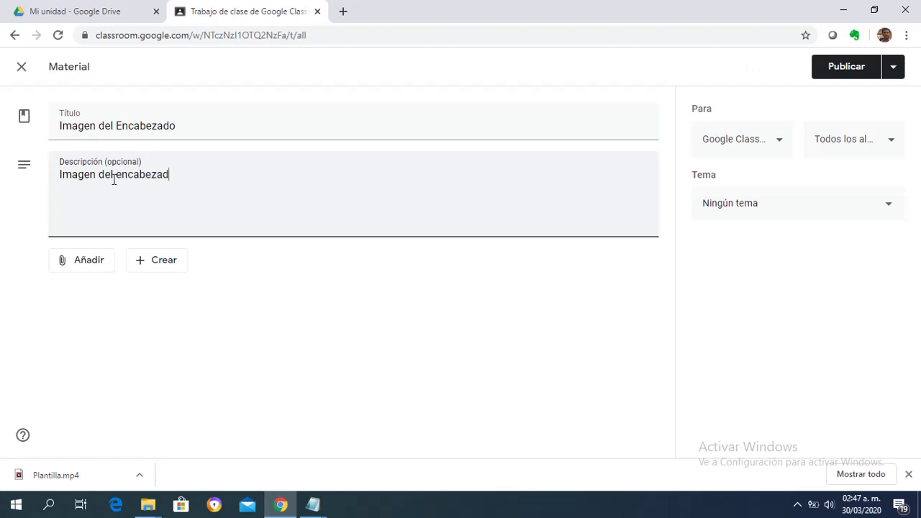
type("o utilizado en el cur")
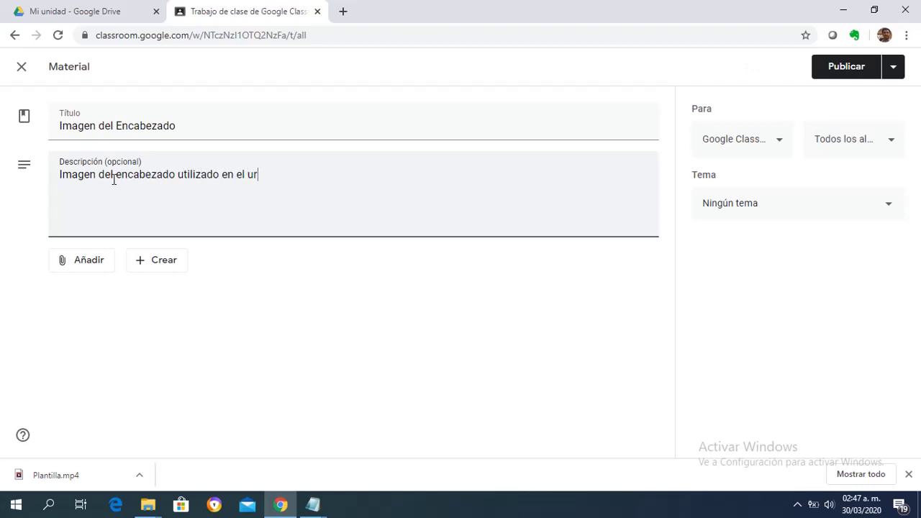
key("BackSpace")
type("curso")
- Upload EncabezadoFoto.png from the computer's Imagen folder and attach it to the material
left_click(86, 262)
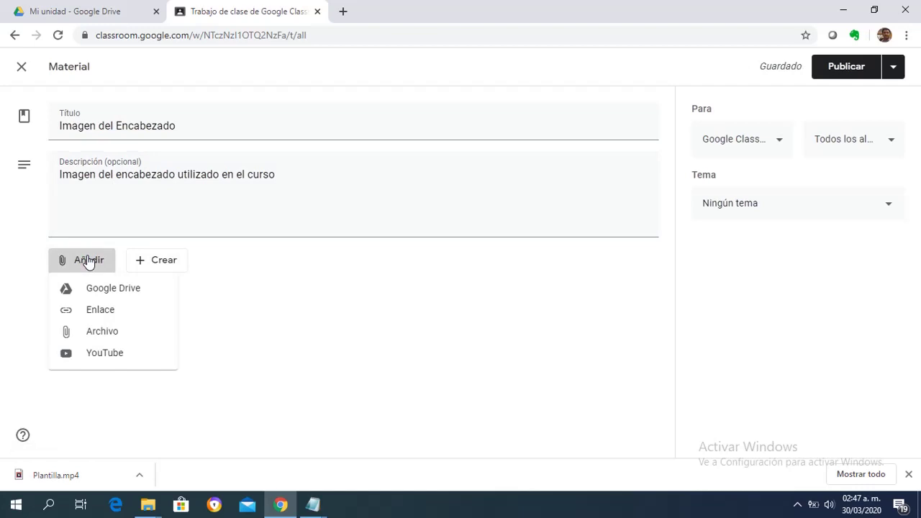
left_click(96, 333)
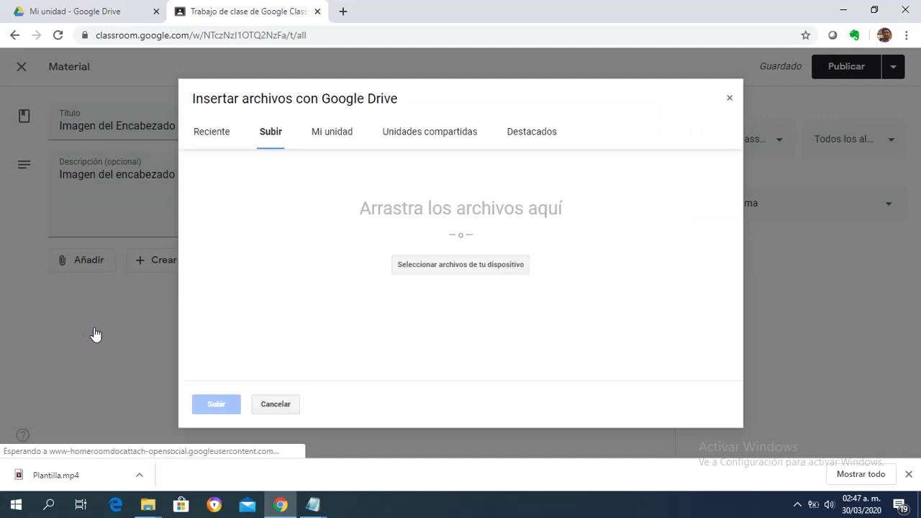
left_click(418, 269)
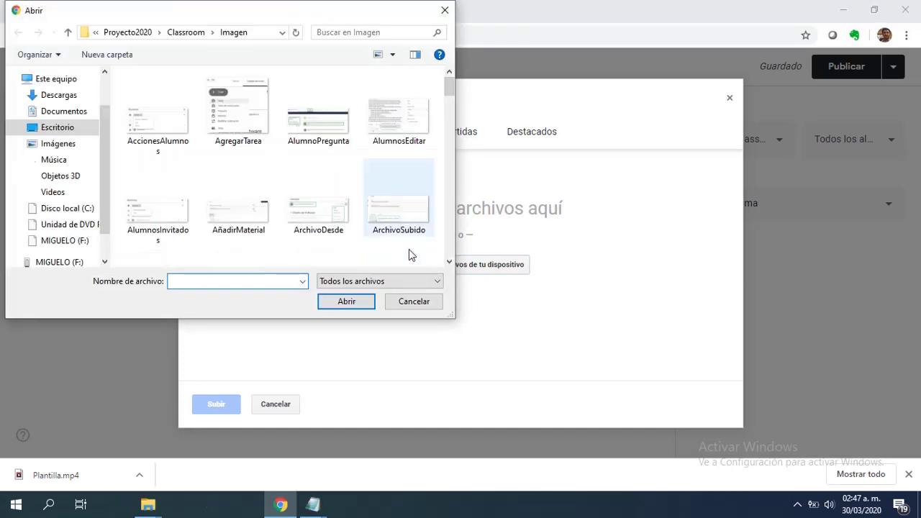
left_click_drag(451, 87, 452, 126)
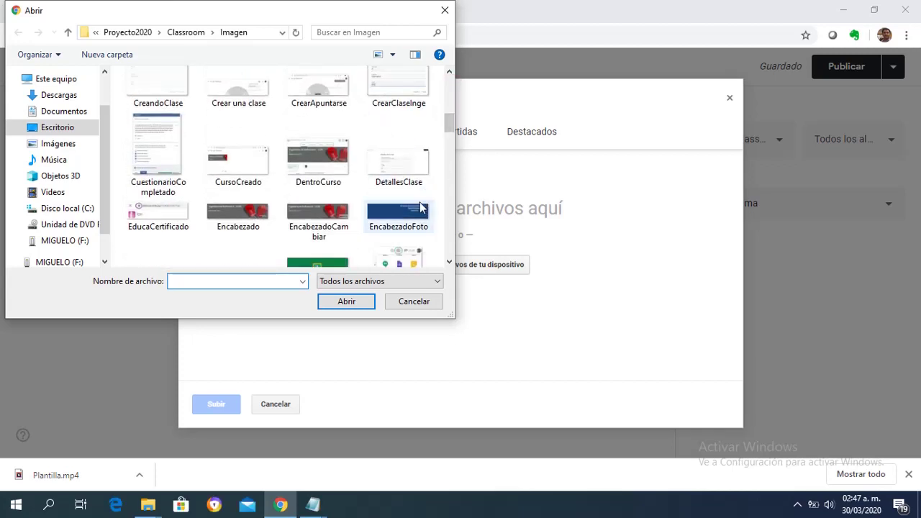
left_click(421, 207)
left_click(359, 304)
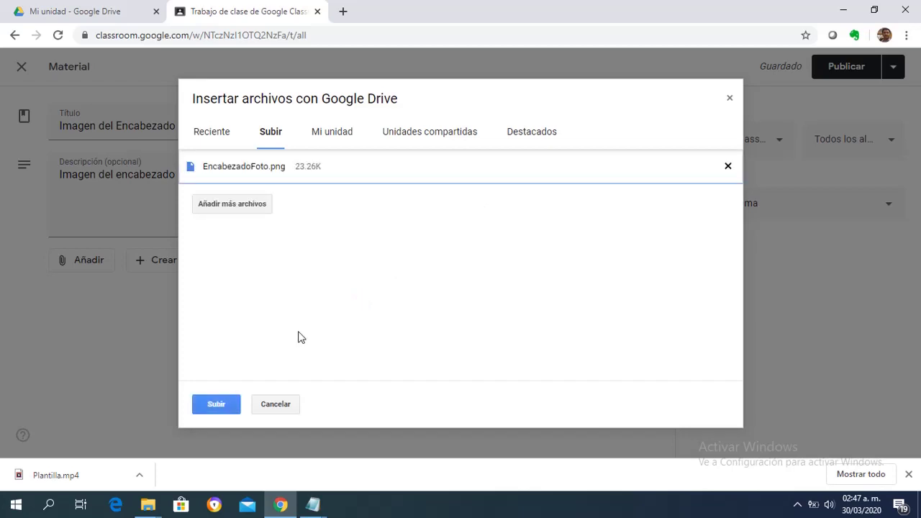
left_click(218, 406)
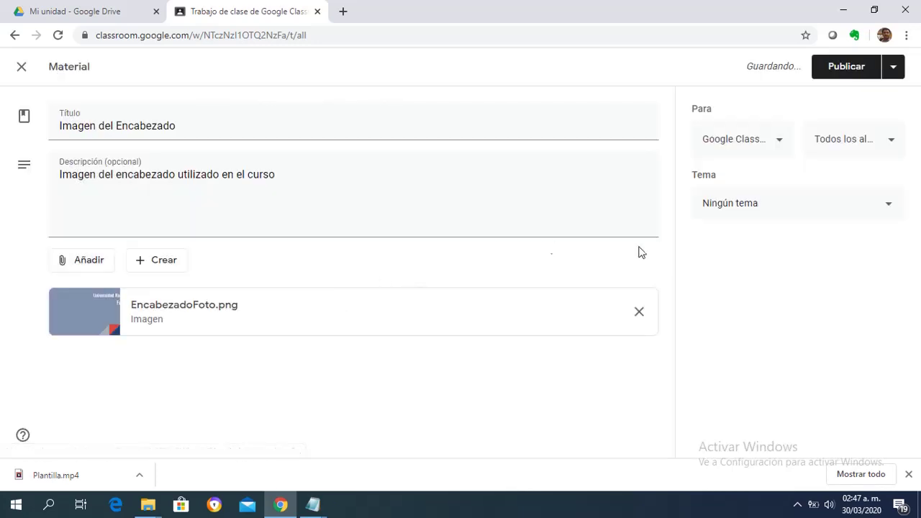
- Check which classes and students the material can be assigned to, leaving the selection as it is
left_click(781, 147)
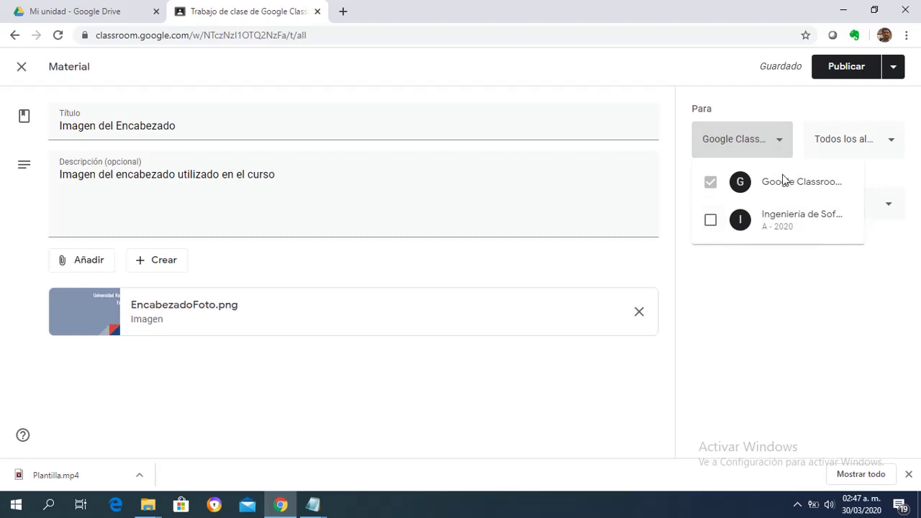
left_click(810, 140)
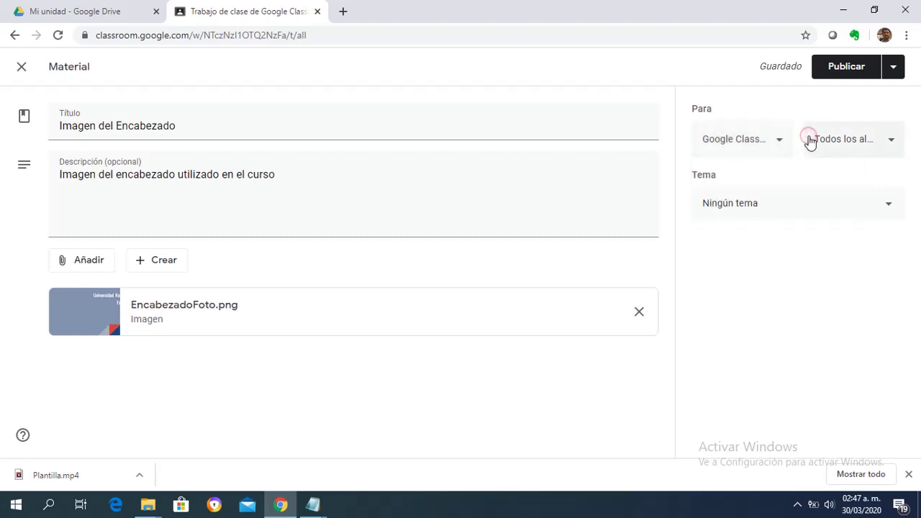
left_click(818, 140)
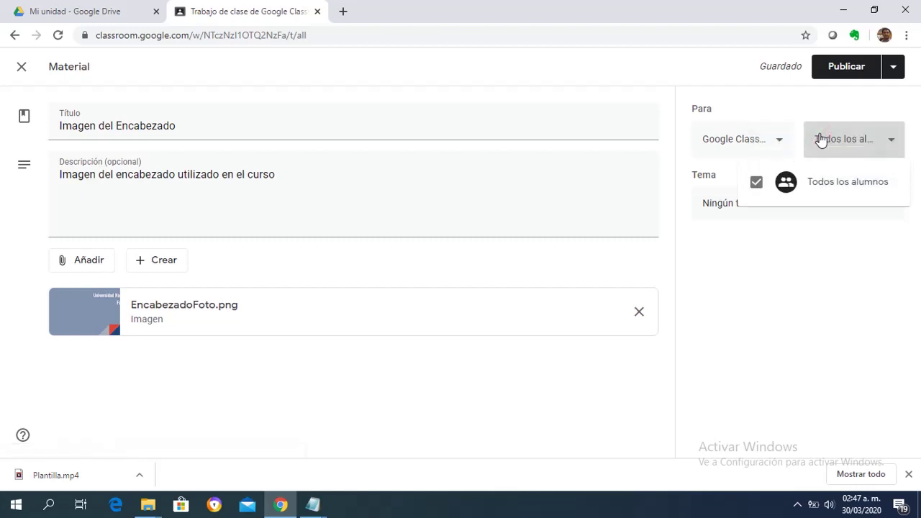
left_click(821, 139)
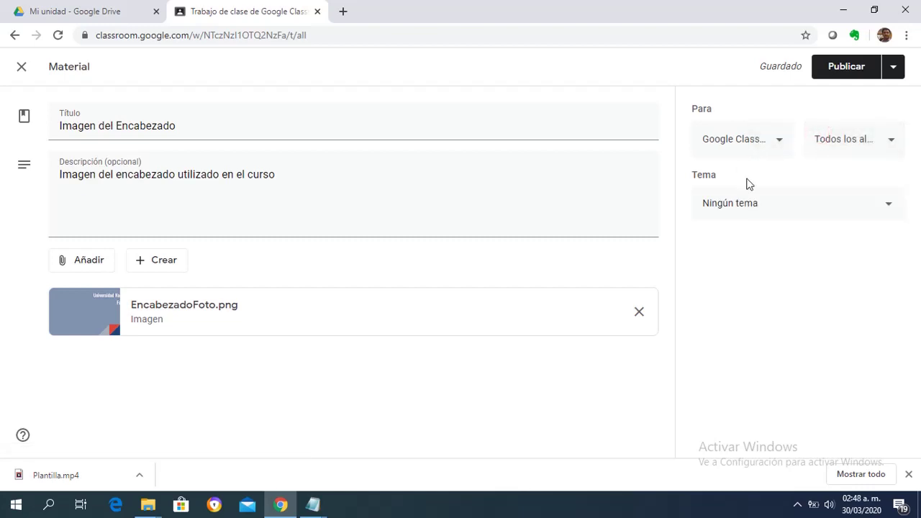
- Assign the material to the Materiales topic and publish it
left_click(853, 207)
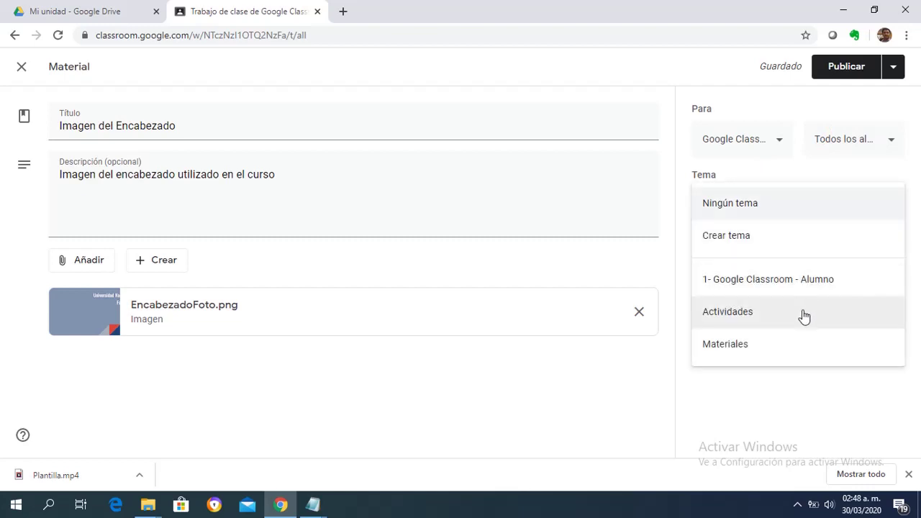
left_click(791, 343)
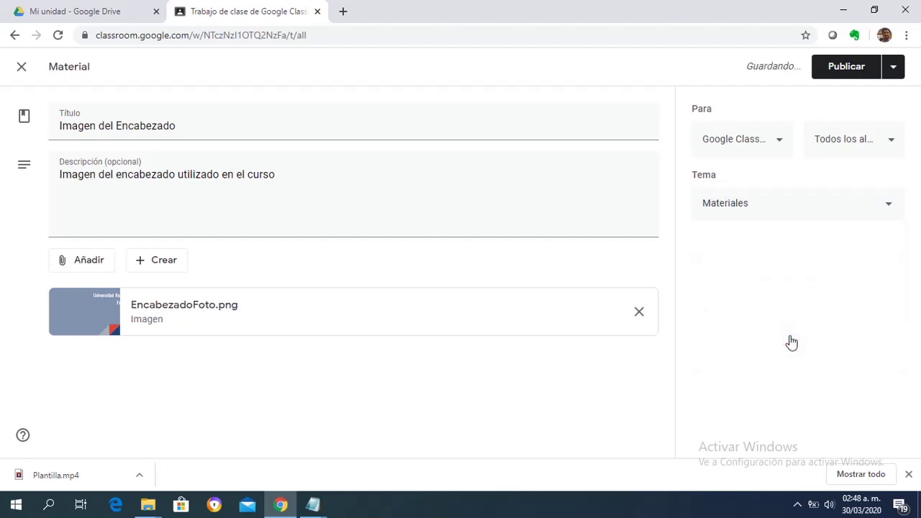
left_click(895, 68)
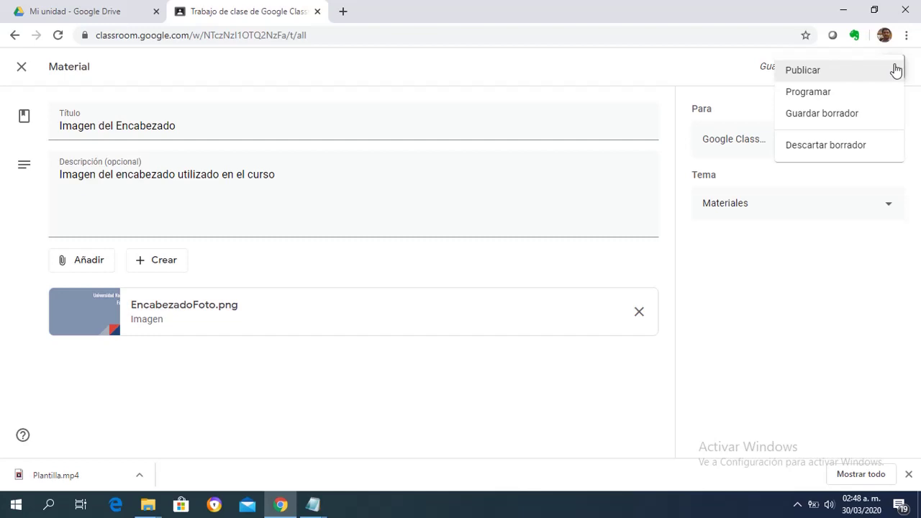
left_click(829, 72)
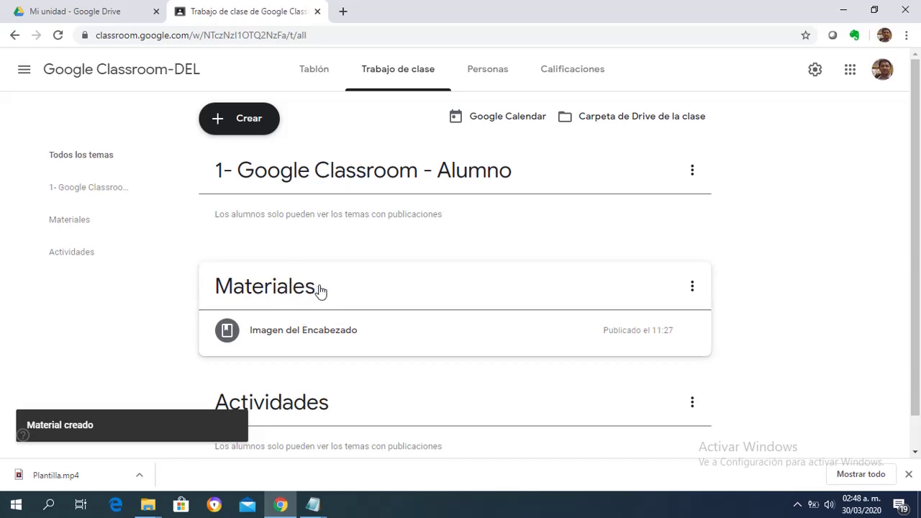
- Create another class material and title it "Tutorial de Google Classroom"
left_click(389, 59)
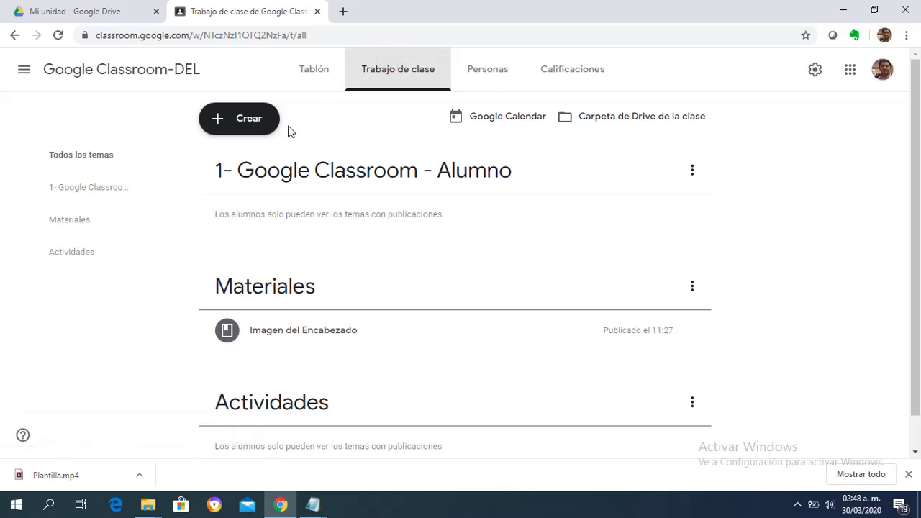
left_click(254, 123)
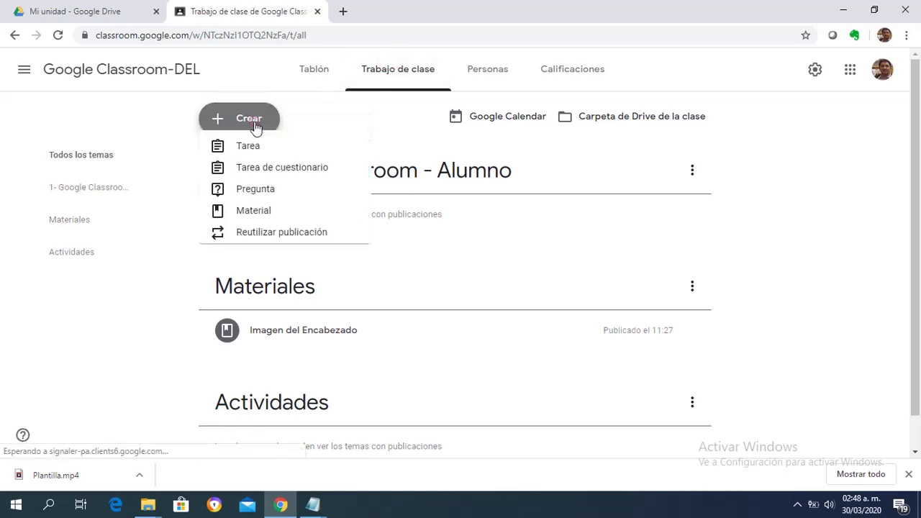
left_click(257, 227)
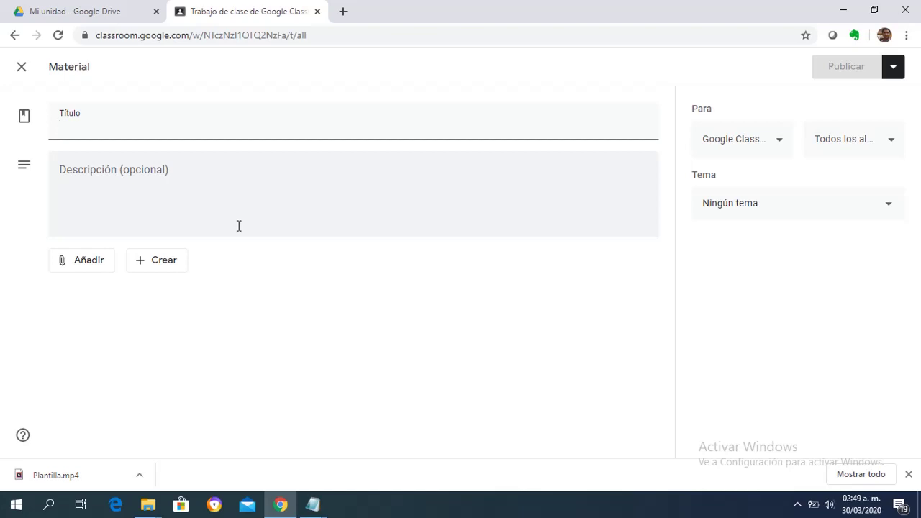
type("Tuto")
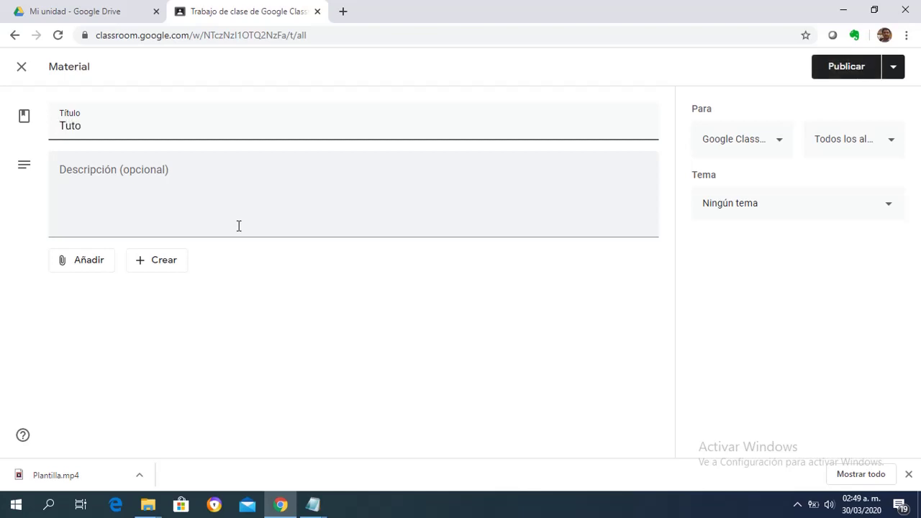
type("rial de Google Class")
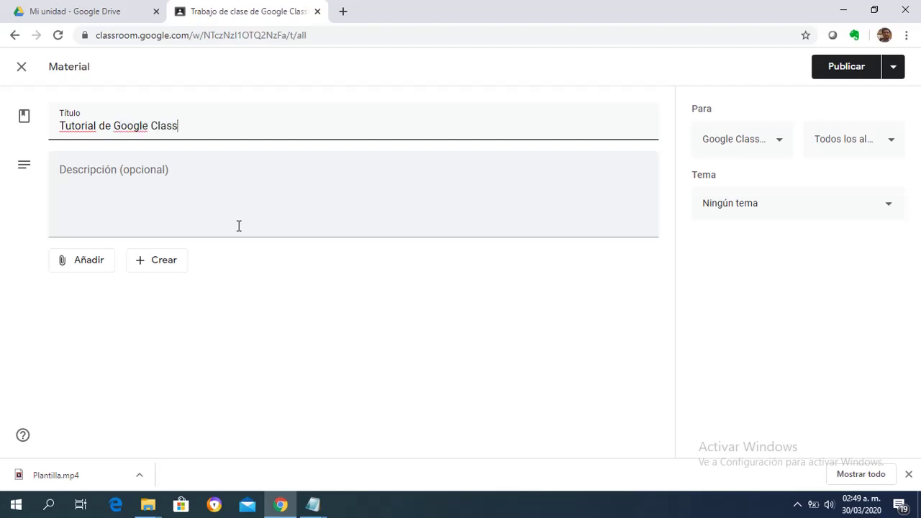
type("room")
- Copy the title "Tutorial de Google Classroom" into the material's description
left_click(123, 179)
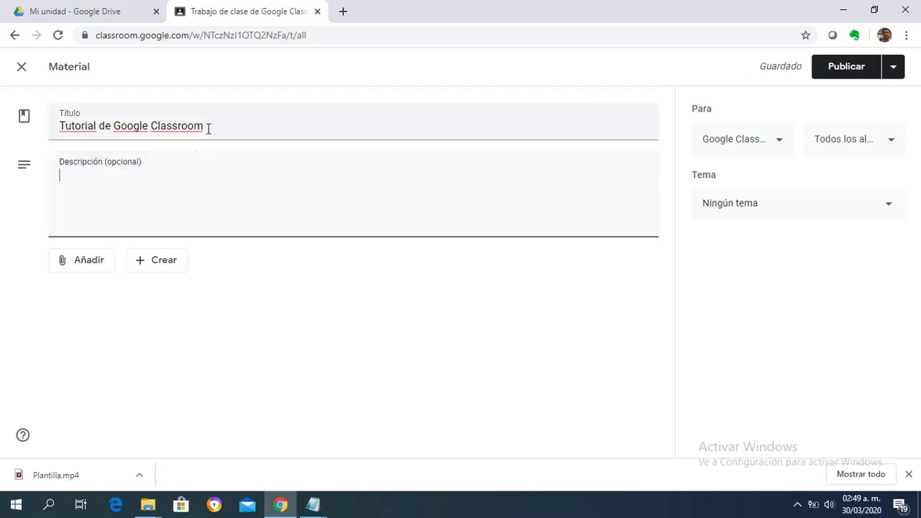
left_click_drag(209, 126, 62, 123)
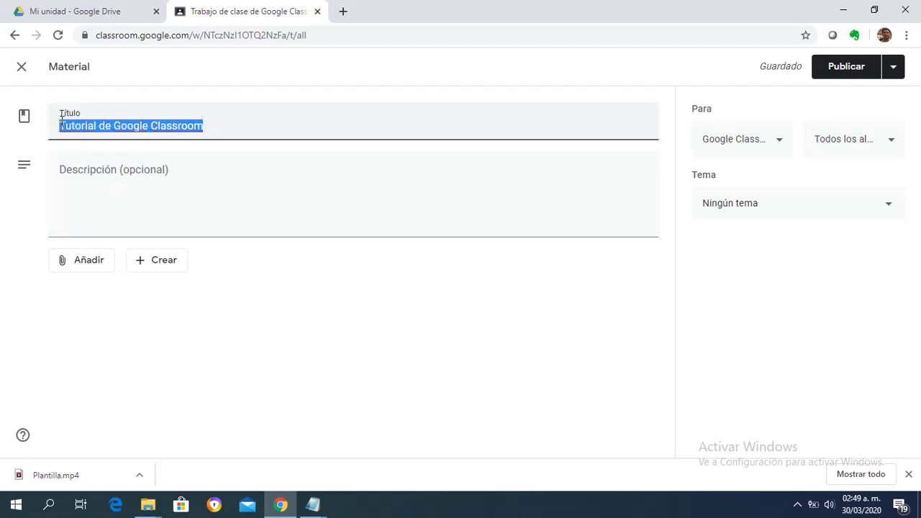
key("ctrl+c")
left_click(66, 173)
key("ctrl+v")
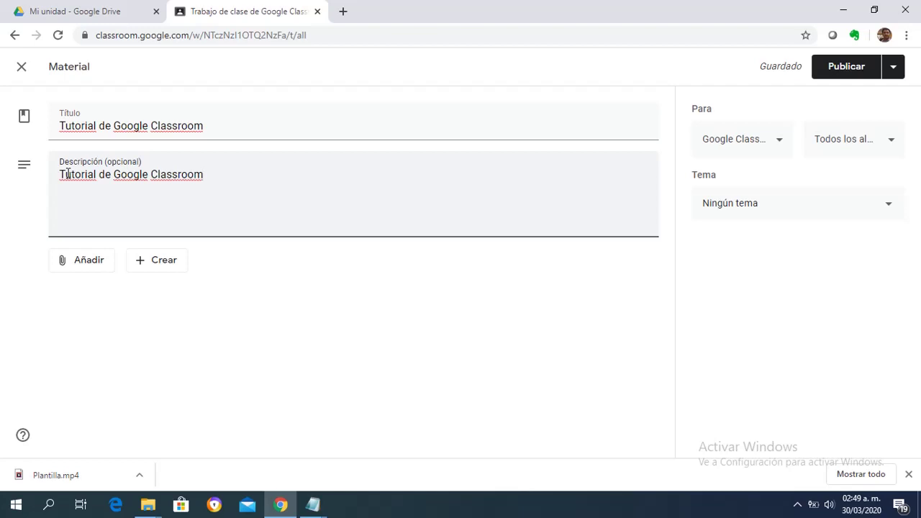
- Attach MaterialClassroom-Politecnica.docx.pdf from the recent Google Drive files to the tutorial material
left_click(73, 266)
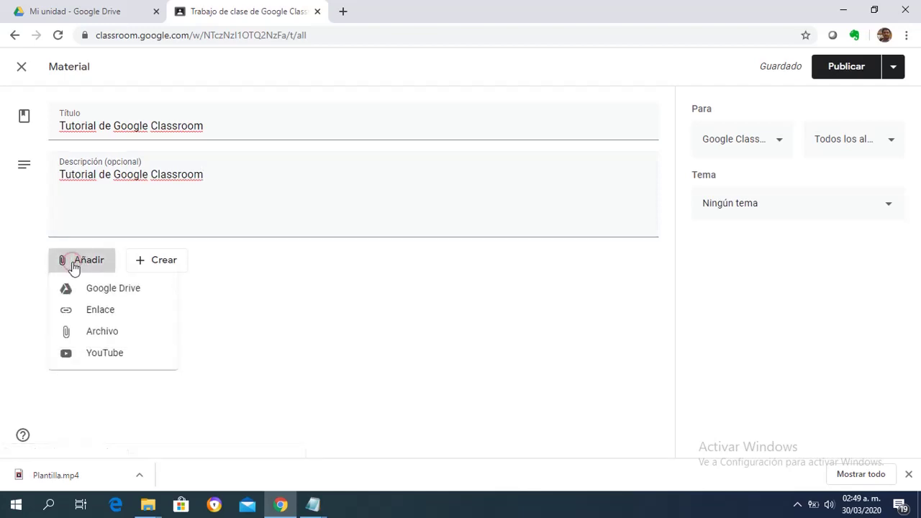
left_click(103, 296)
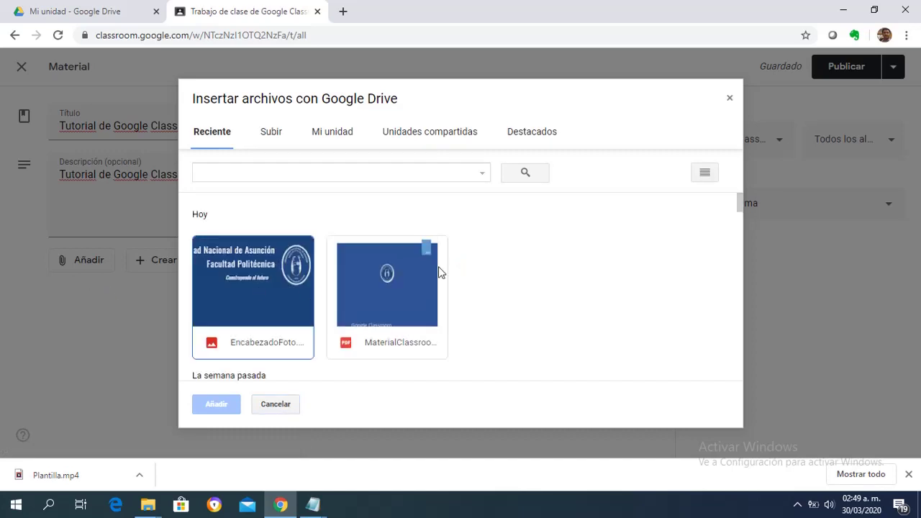
left_click(392, 274)
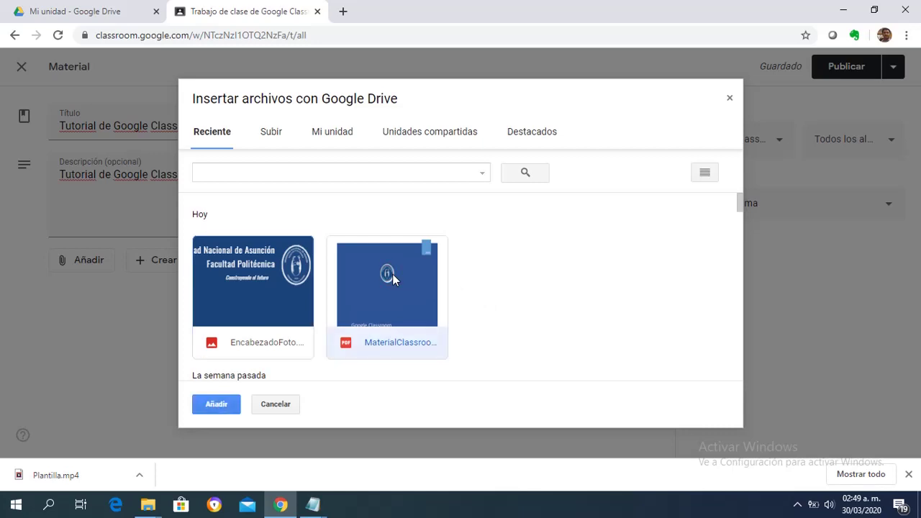
left_click(228, 404)
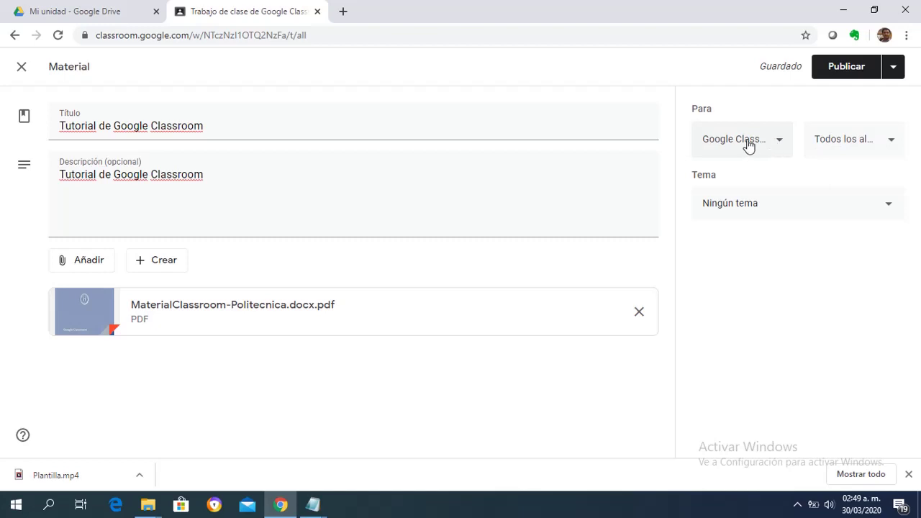
- Publish the tutorial material under the Materiales topic and move it down one place, below "Imagen del Encabezado"
left_click(868, 206)
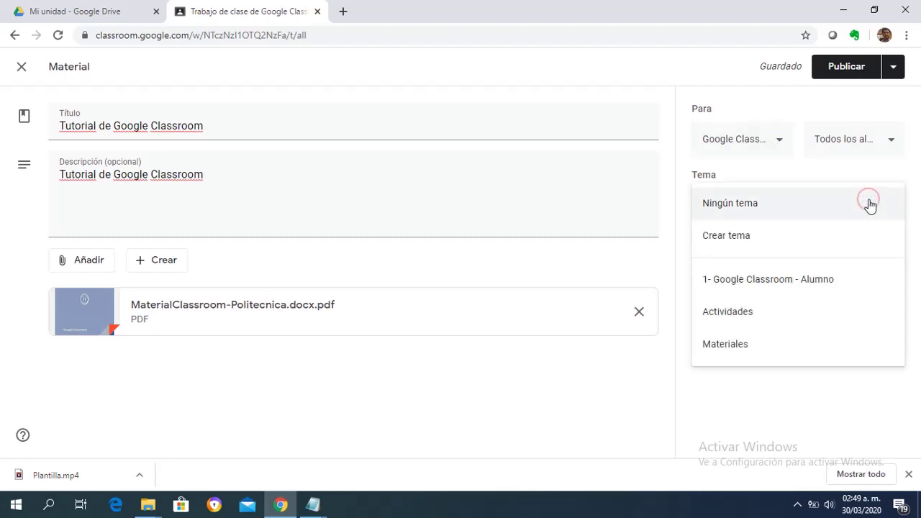
left_click(786, 346)
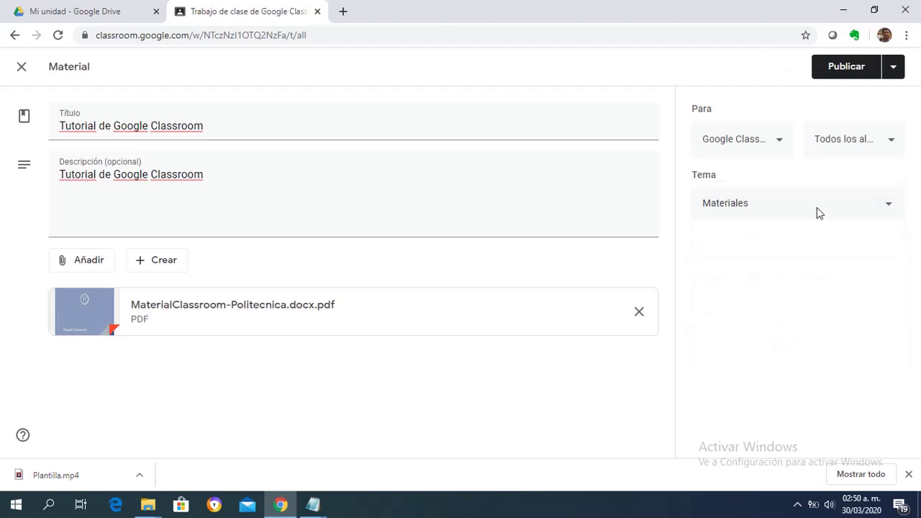
left_click(828, 73)
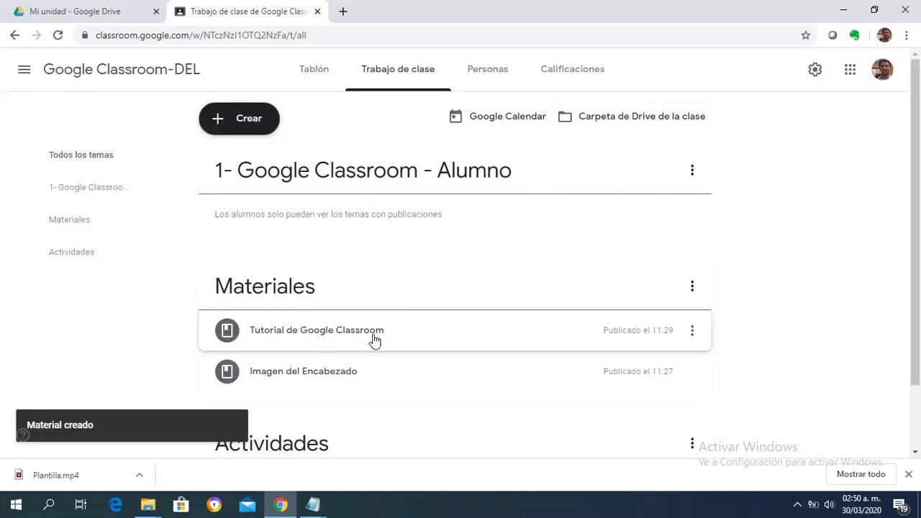
left_click(692, 333)
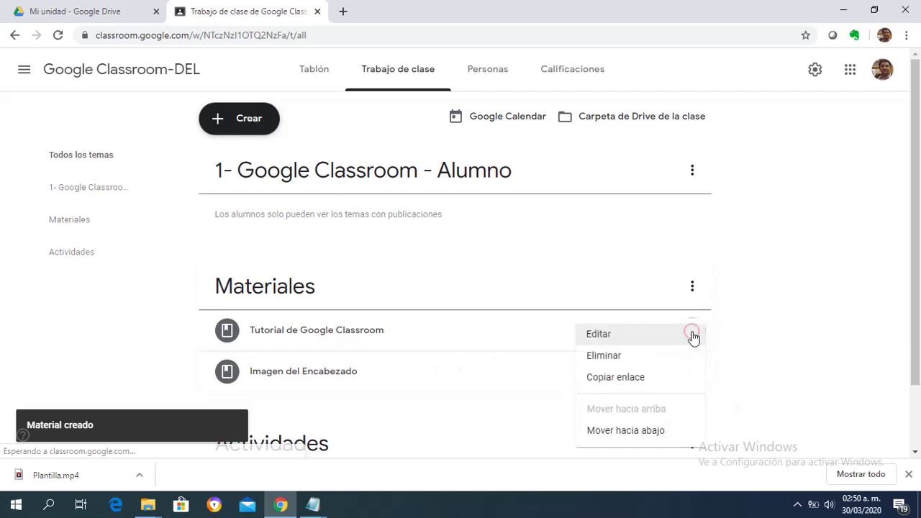
left_click(657, 430)
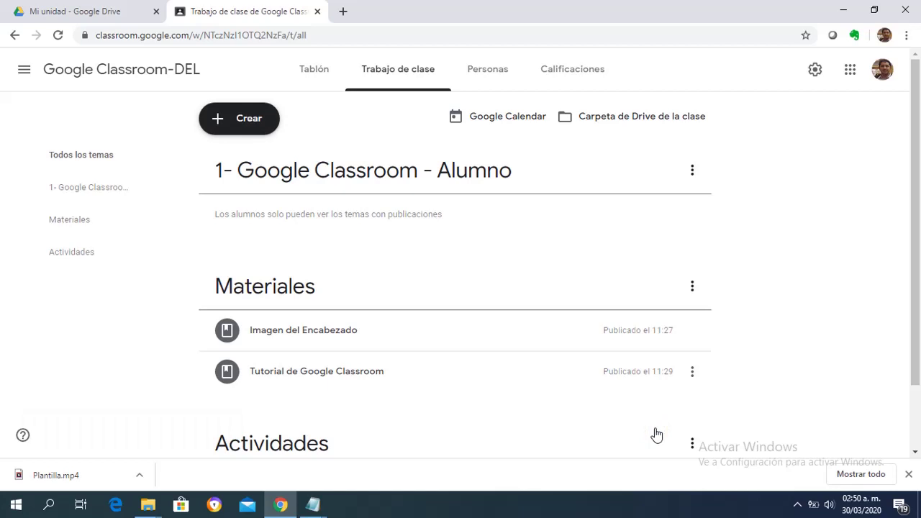
- In a new class material, search YouTube for "crear tema google classroom" plus the author's name and attach the video "Crear Tema en Google Classroom"
left_click(244, 120)
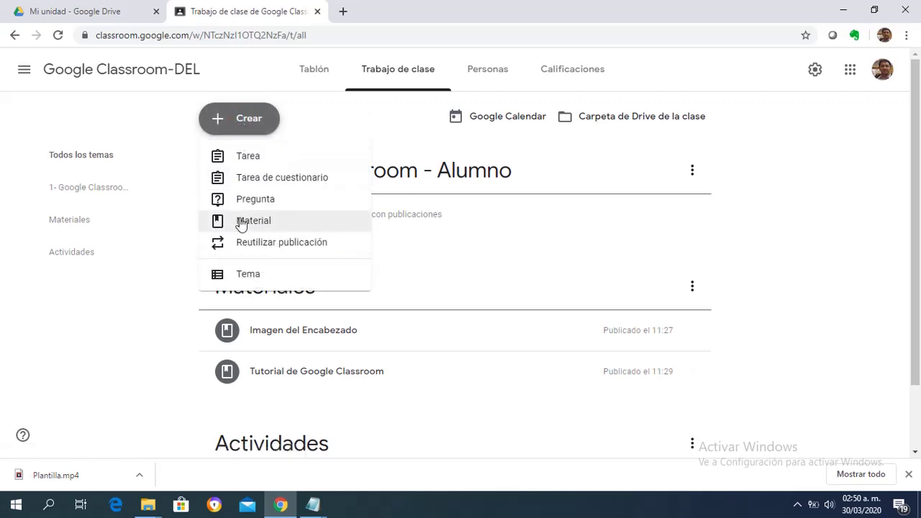
left_click(241, 224)
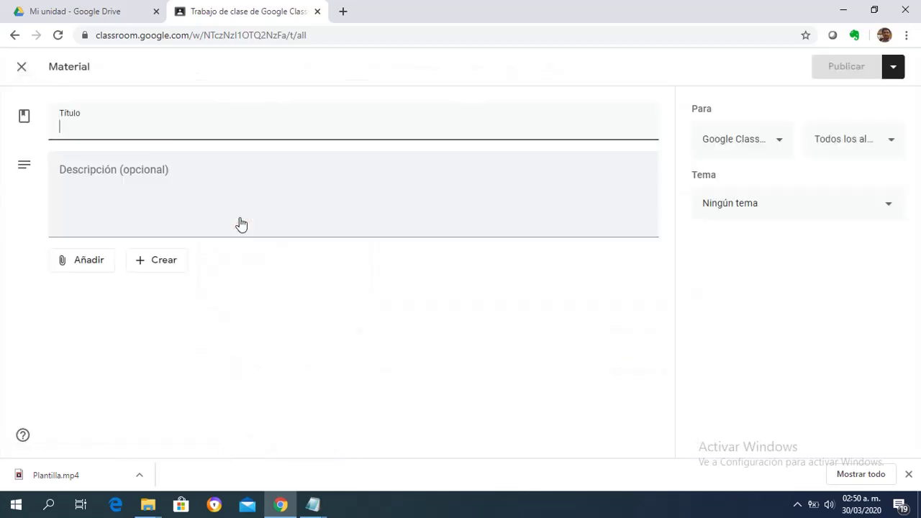
left_click(80, 265)
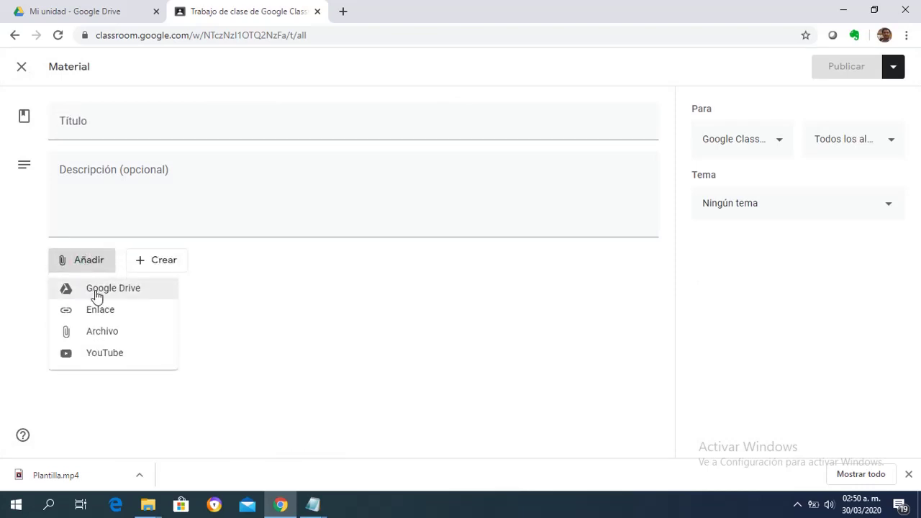
left_click(101, 354)
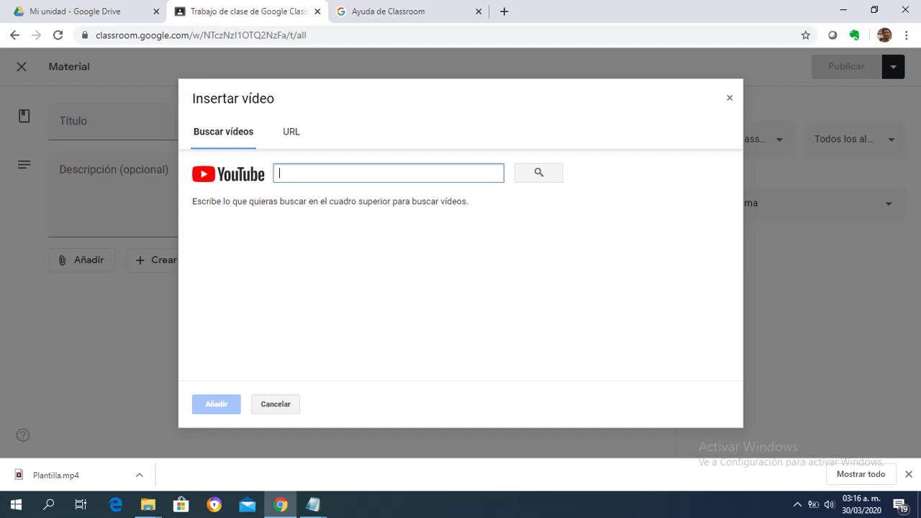
type("cre")
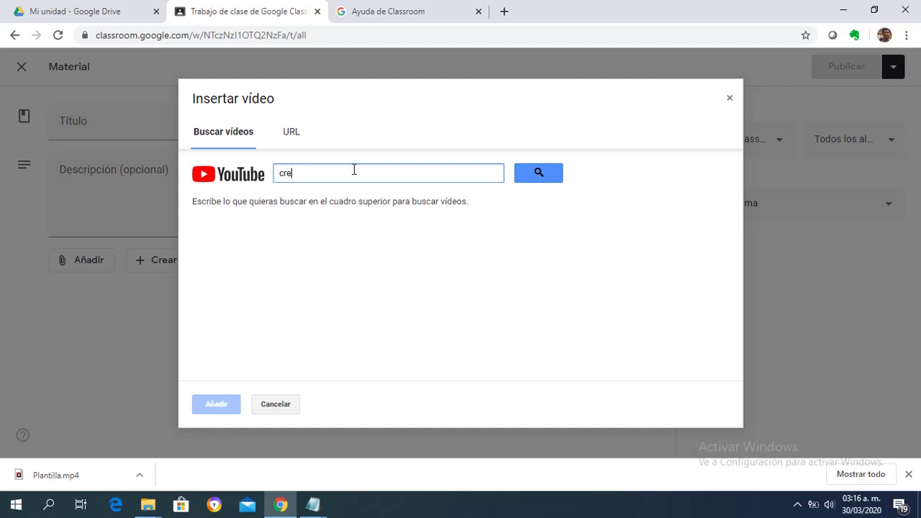
type("ar tema google class")
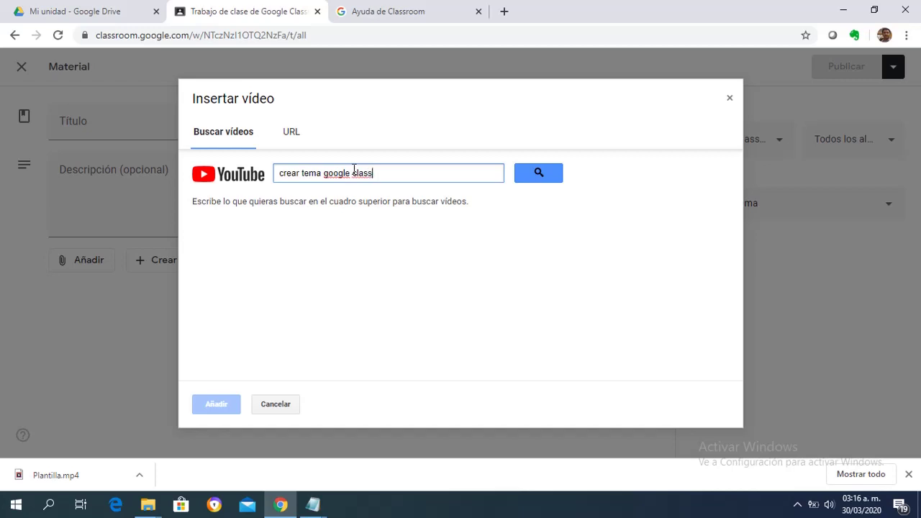
type("room miguel R")
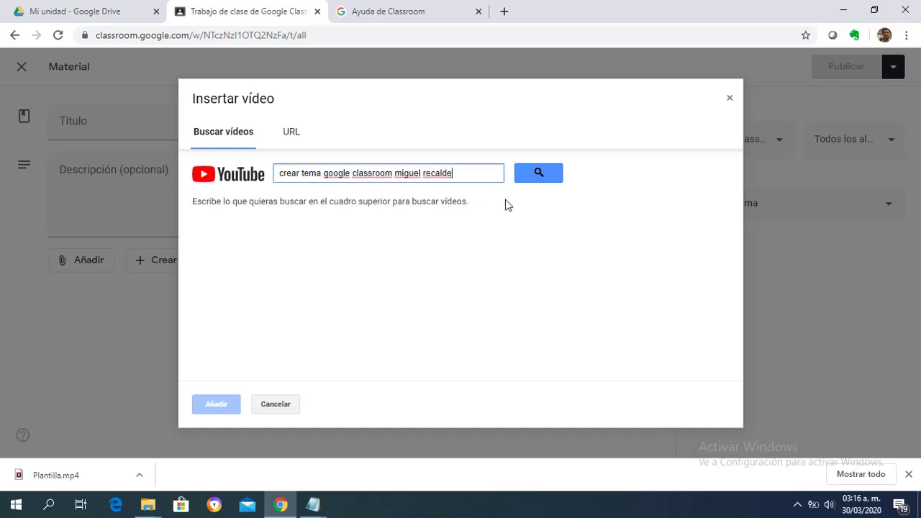
left_click(538, 174)
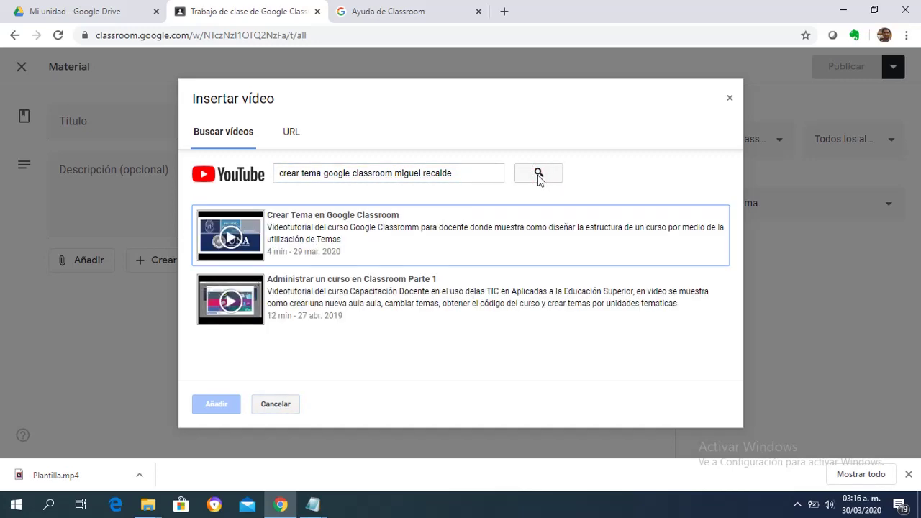
left_click(468, 234)
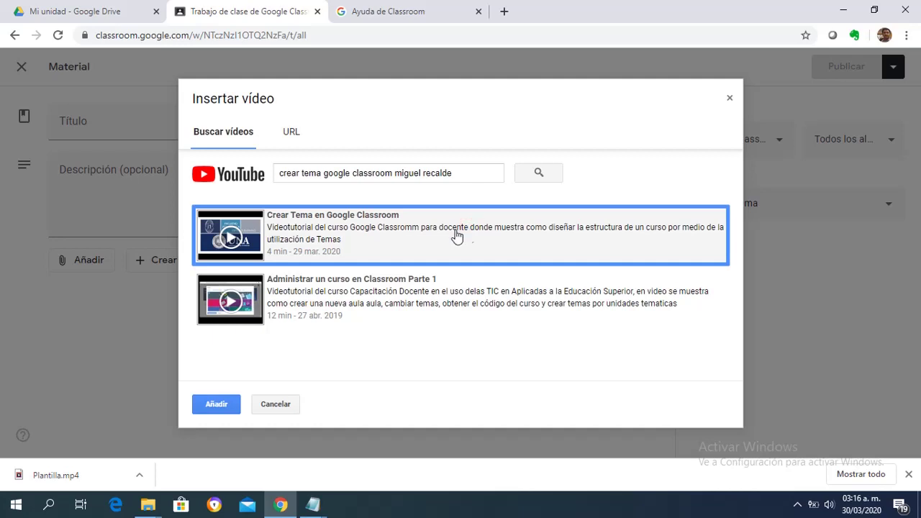
left_click(216, 409)
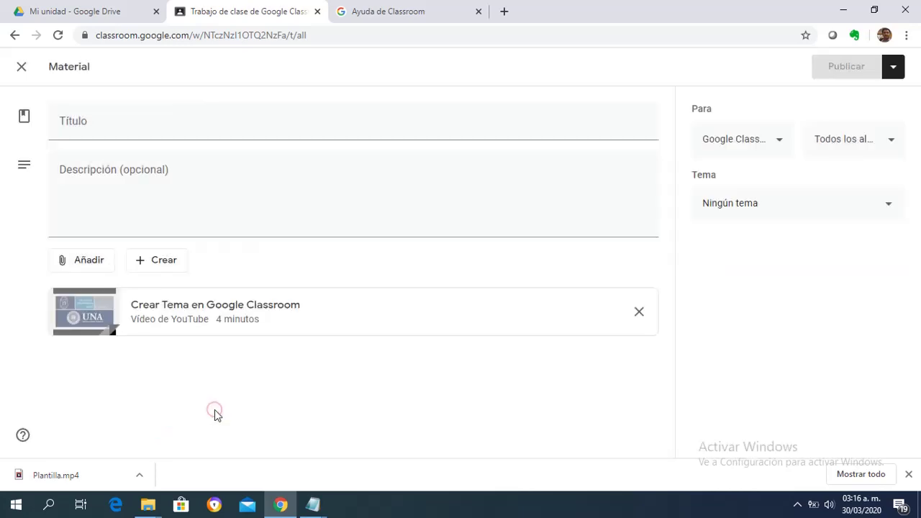
- Title the new video material "Crear Tema en Classroom"
left_click(155, 108)
left_click(154, 113)
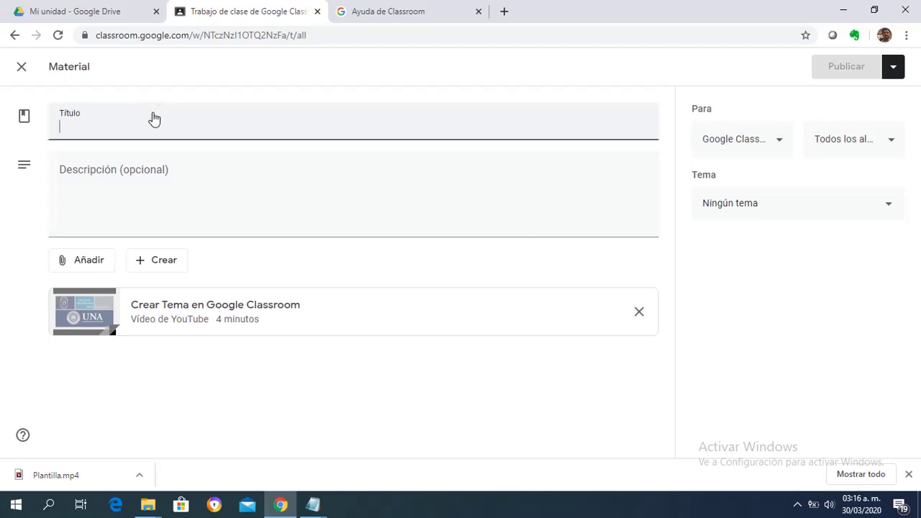
type("Cra")
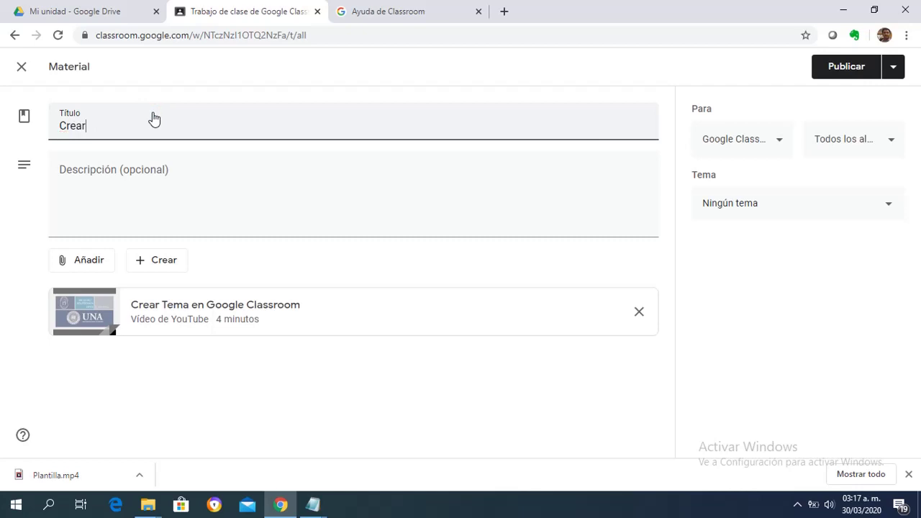
type("ar ten")
key("BackSpace")
key("BackSpace")
type("Tema en Class")
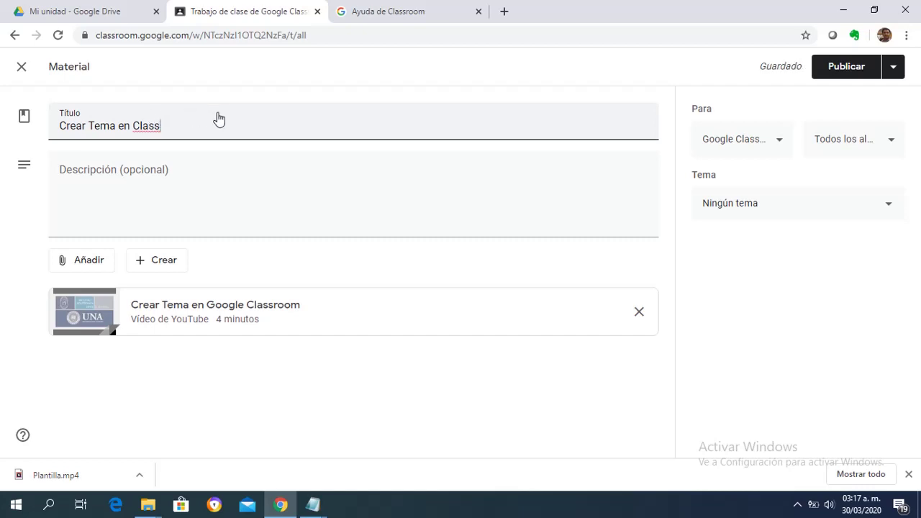
type("room")
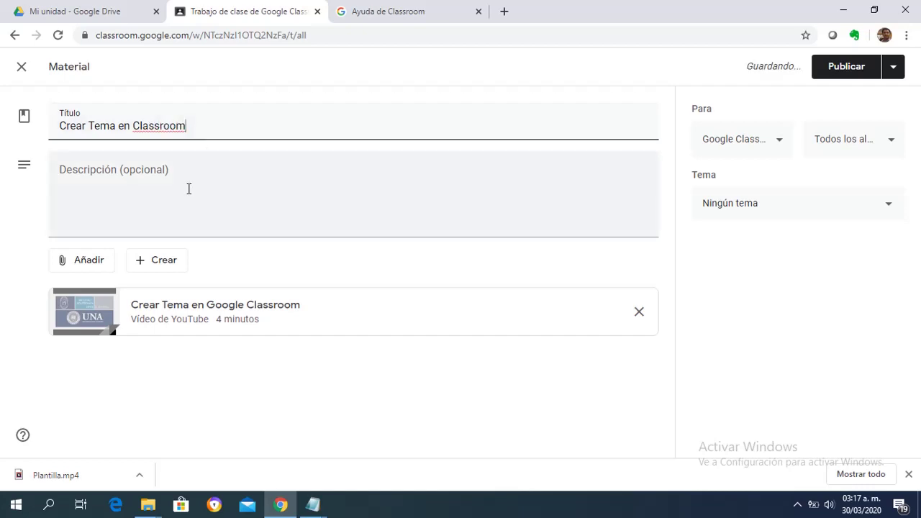
- Enter "Video del curso" as the video material's description
left_click(189, 189)
type("Video")
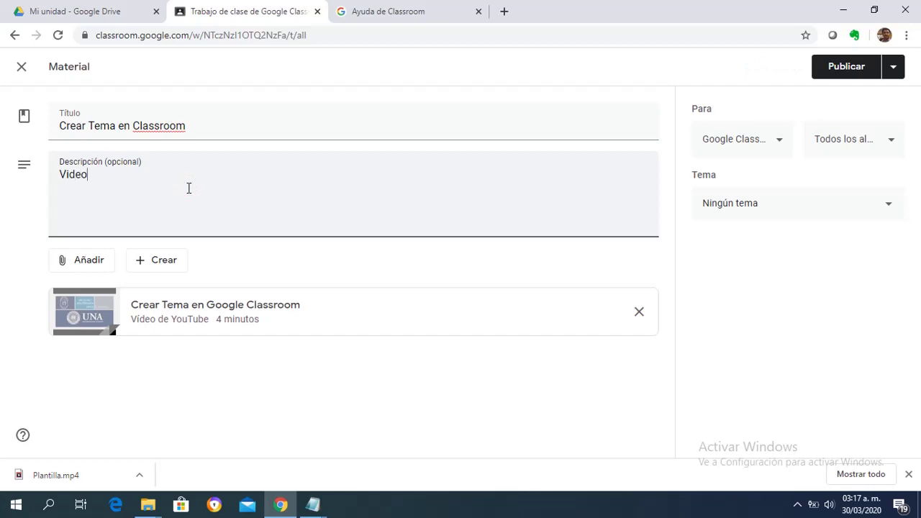
type(" del curso")
- Assign the video material to the Materiales topic and publish it
left_click(824, 214)
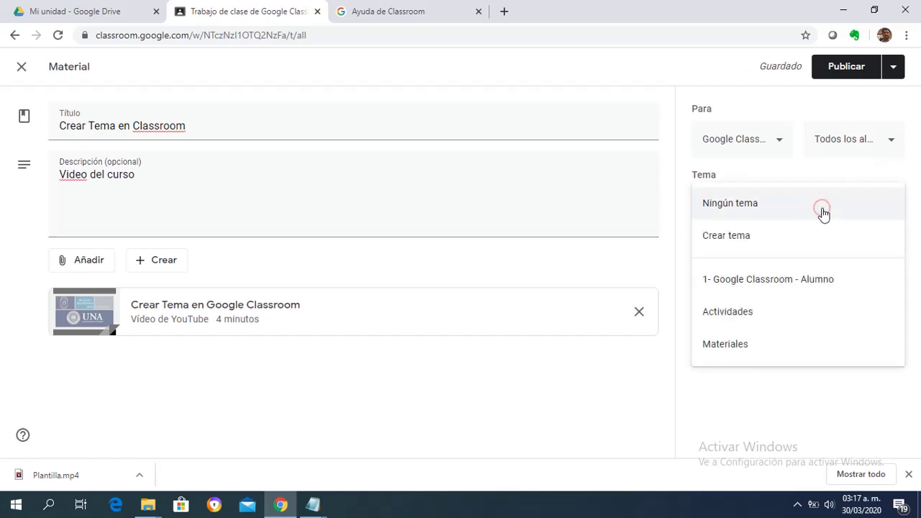
left_click(769, 348)
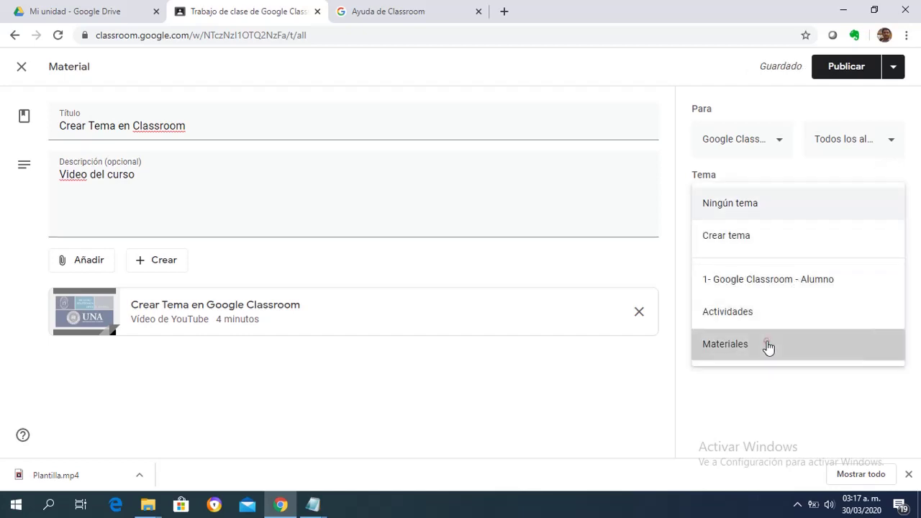
left_click(846, 66)
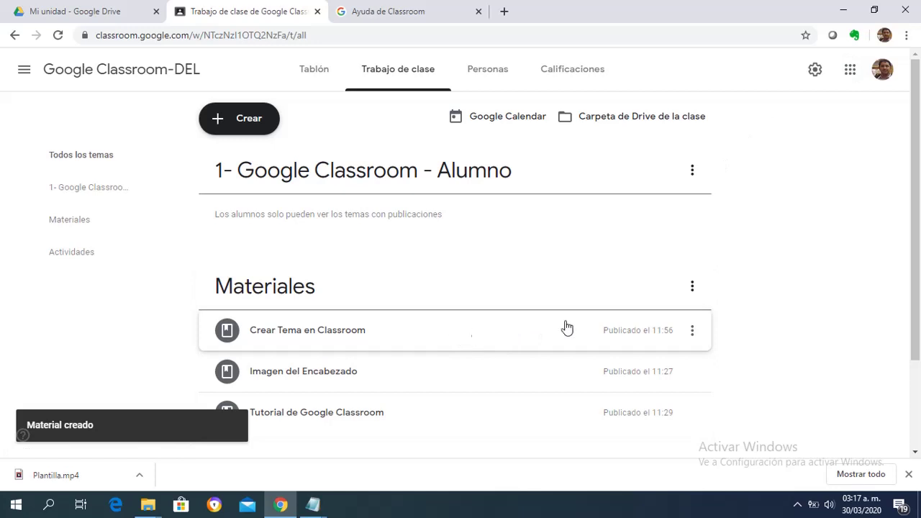
- Edit the published video material, changing its title to "Video Crear Tema en Classroom", and save it
left_click(689, 330)
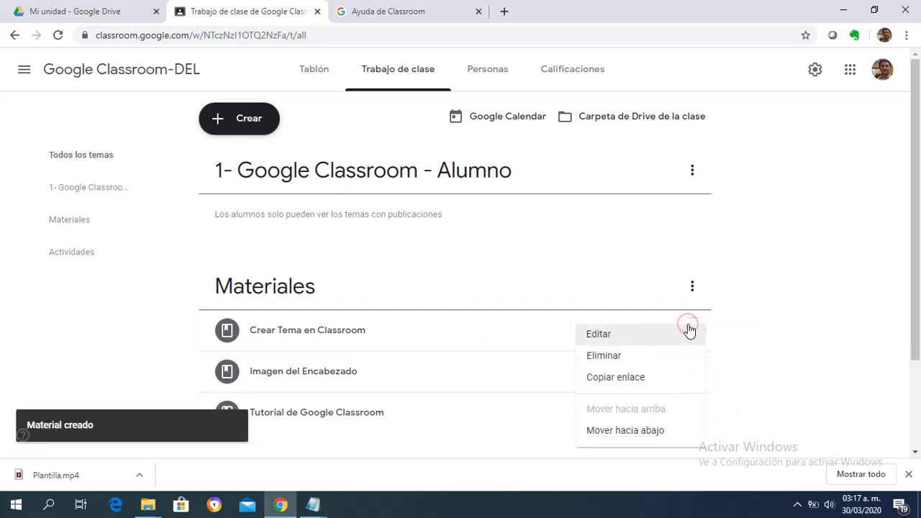
left_click(612, 337)
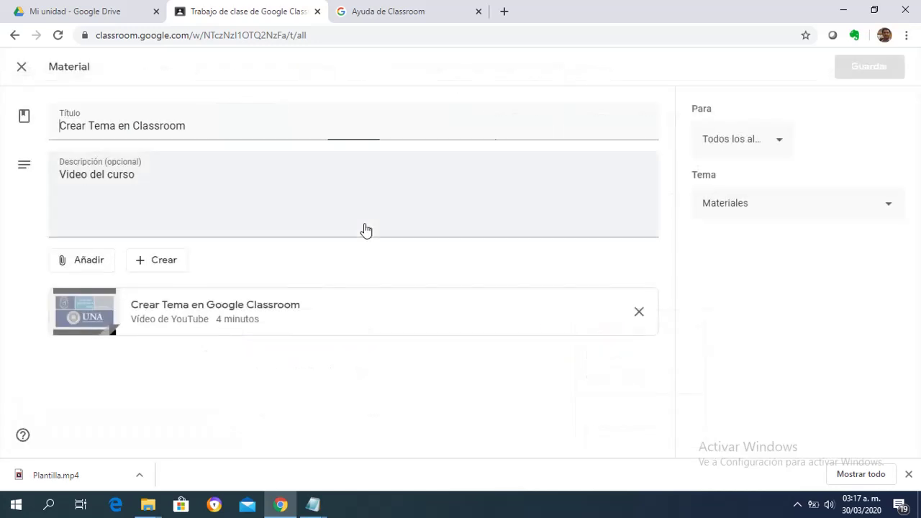
type("Video")
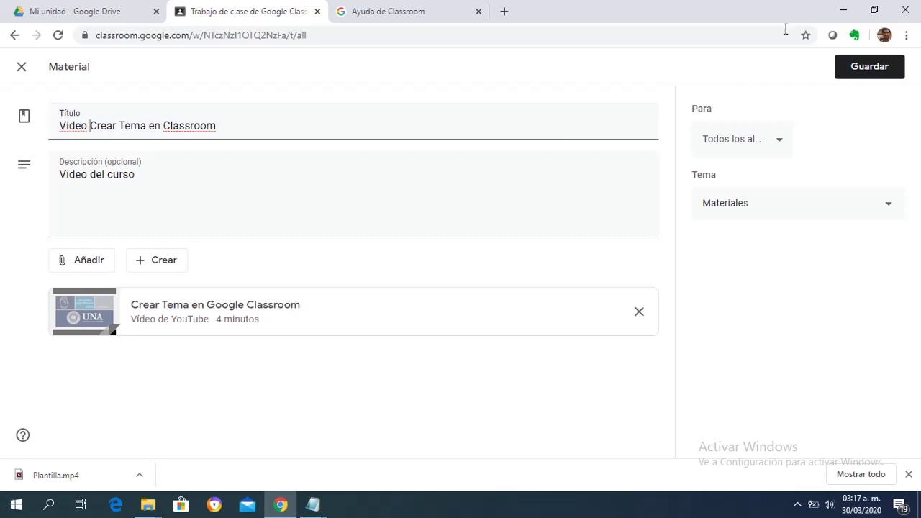
left_click(855, 75)
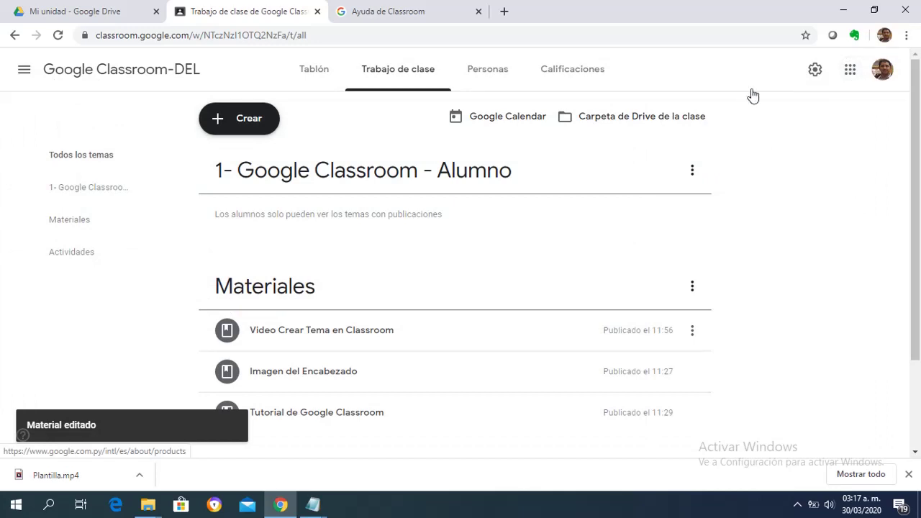
- Create another class material and title it "Pagina de ayuda de Google Classroom"
left_click(263, 125)
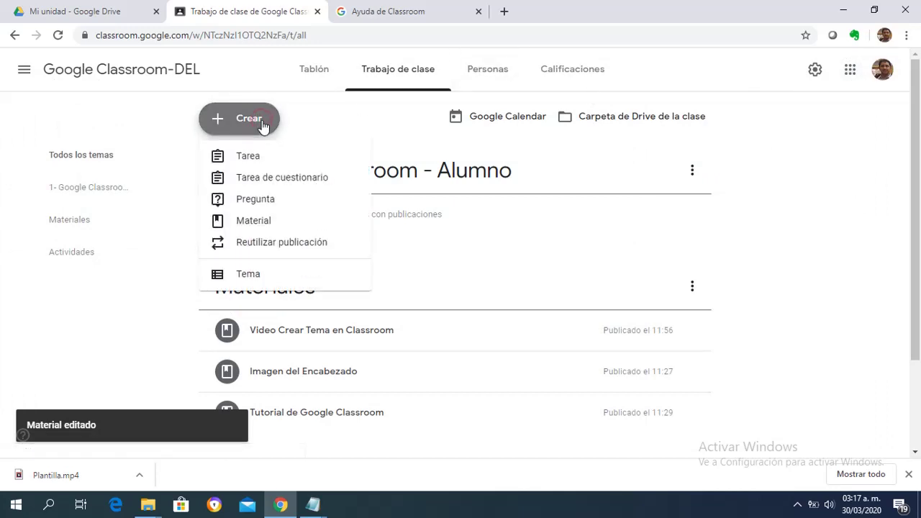
left_click(252, 224)
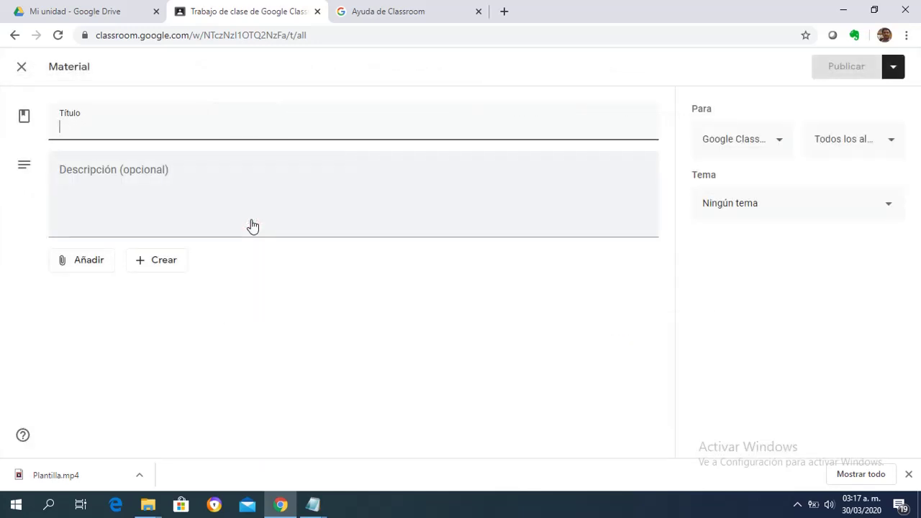
type("Pagina")
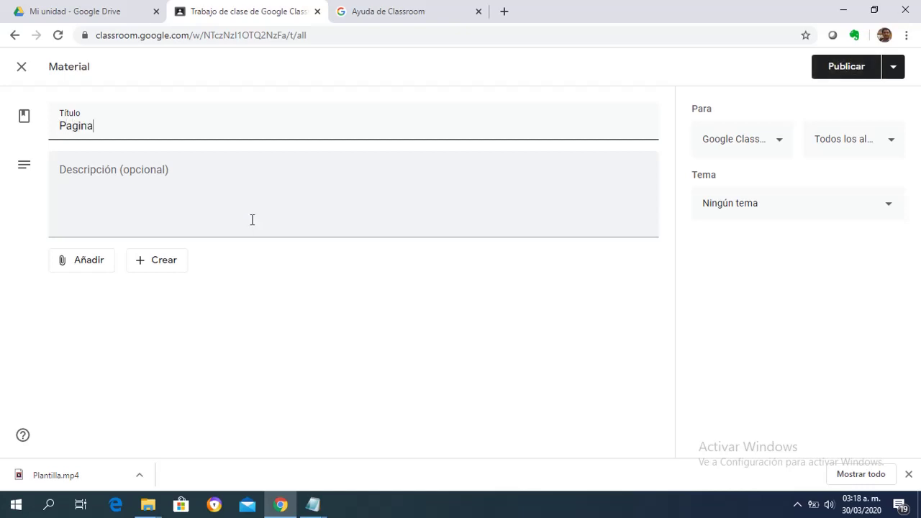
type(" de ayuda de Google")
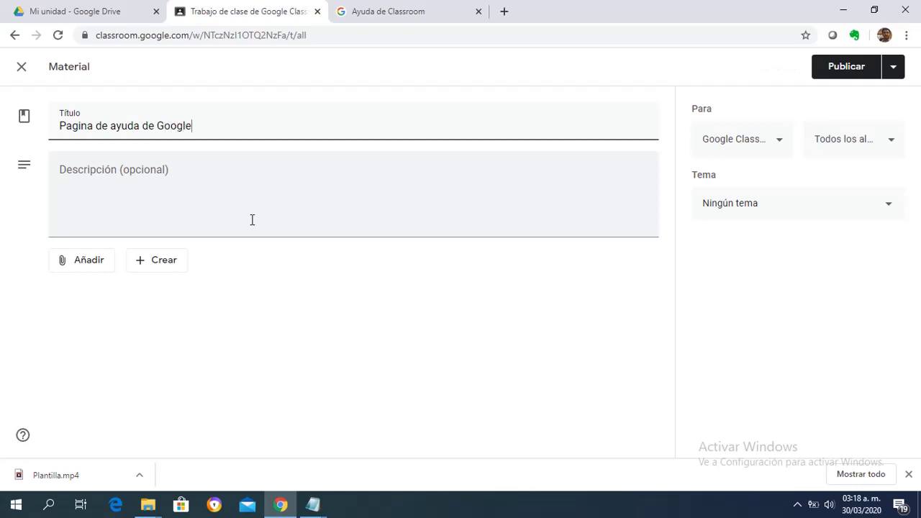
type(" Classroom")
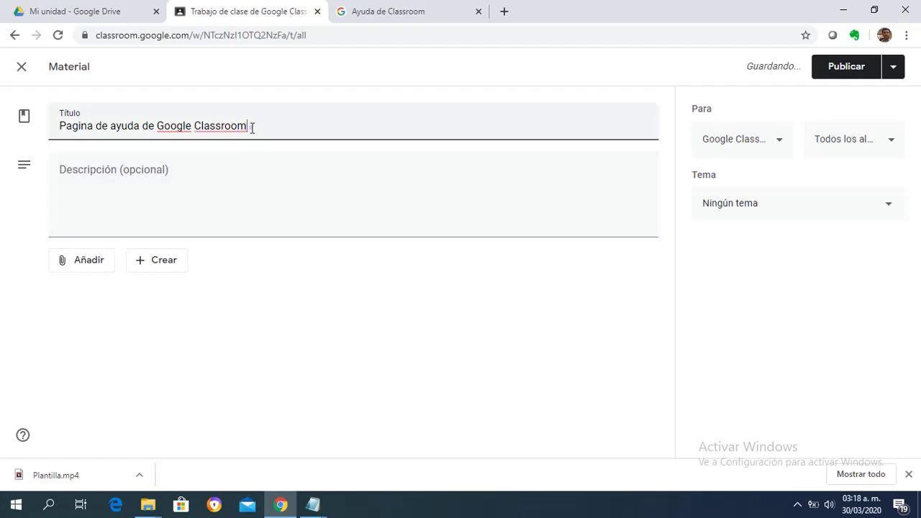
- Copy the title "Pagina de ayuda de Google Classroom" into the material's description
left_click_drag(251, 126, 42, 149)
key("ctrl+c")
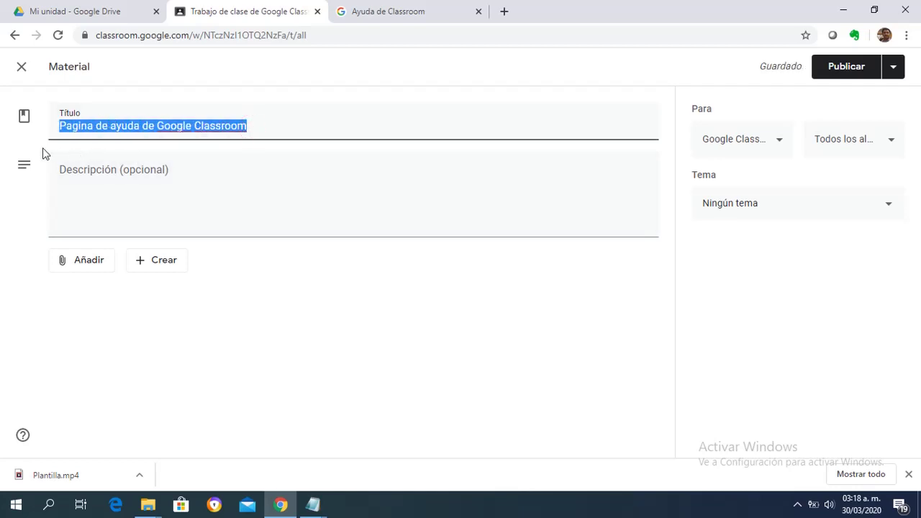
left_click(86, 185)
key("ctrl+v")
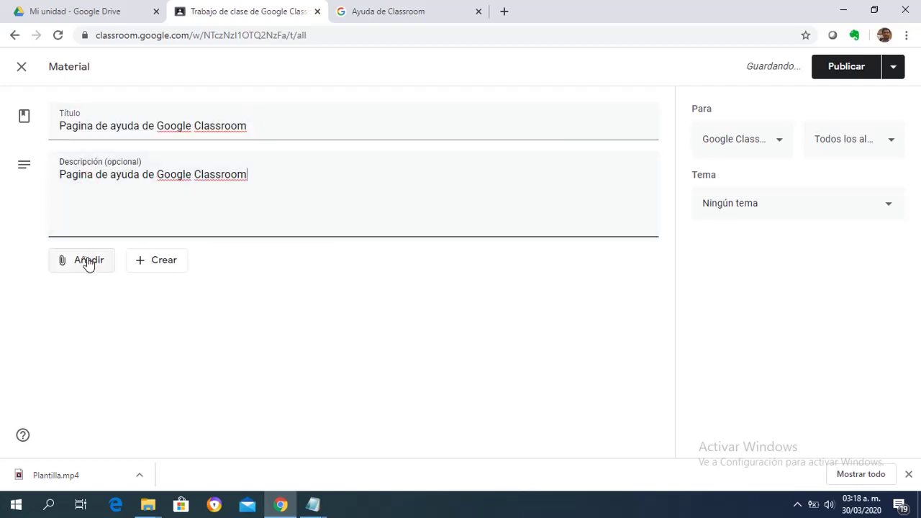
- Start adding a link to the material and copy the web address of the open Ayuda de Classroom page
left_click(88, 261)
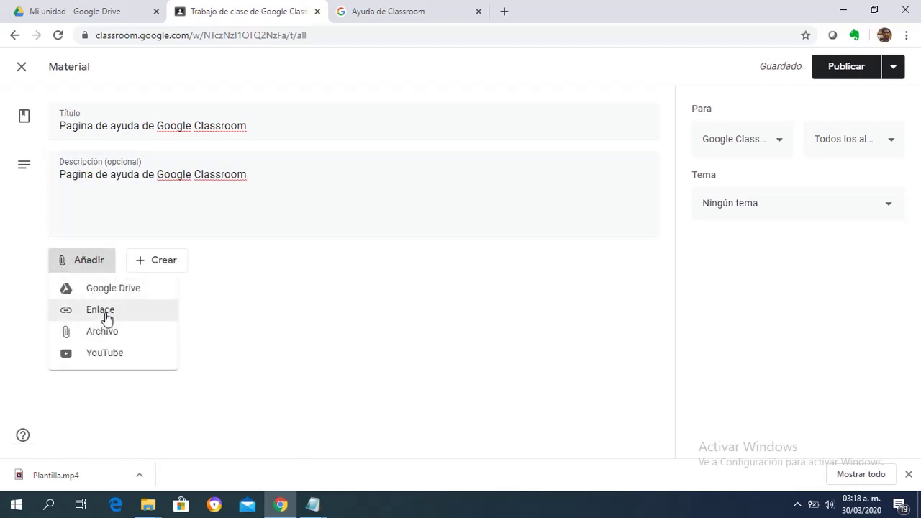
left_click(105, 315)
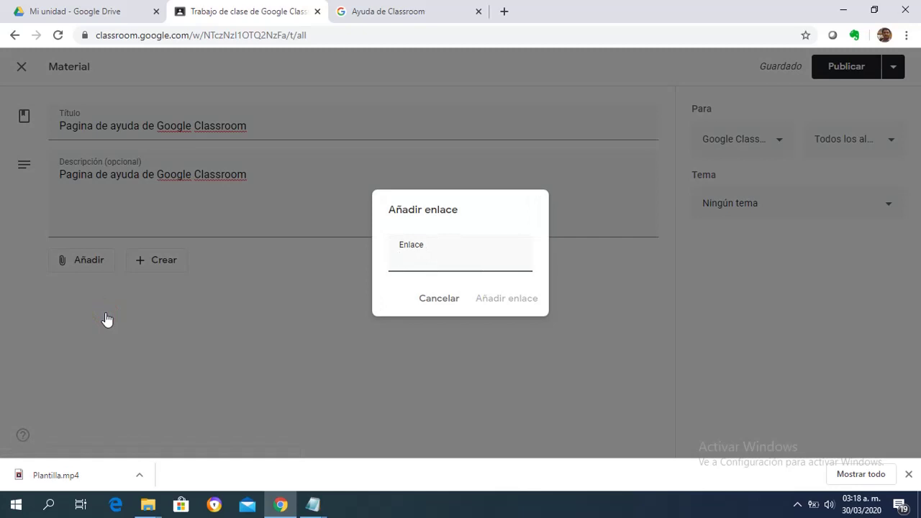
left_click(375, 16)
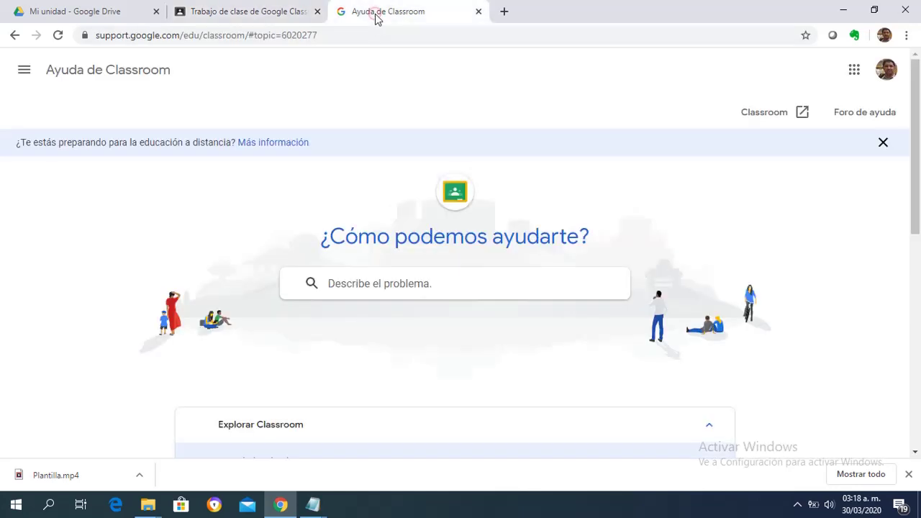
left_click(339, 31)
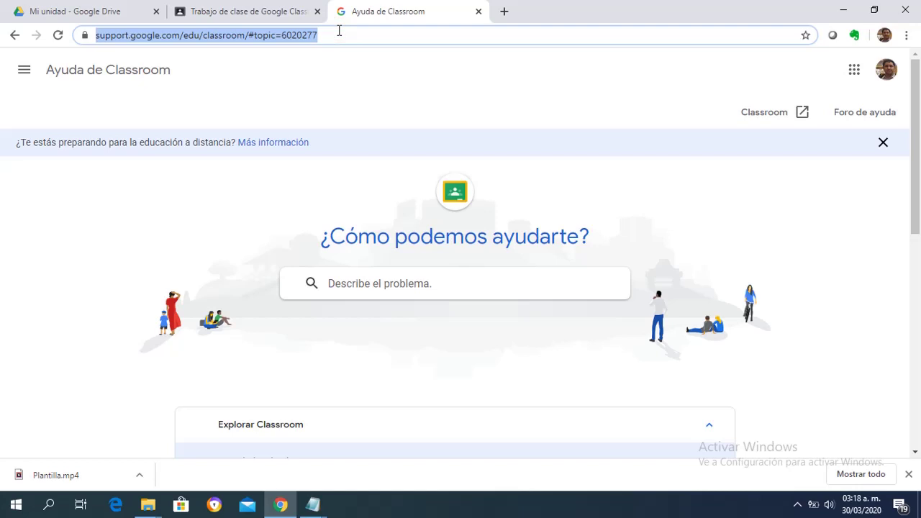
- Search the Classroom help site for "tema en google classroom"
left_click(340, 285)
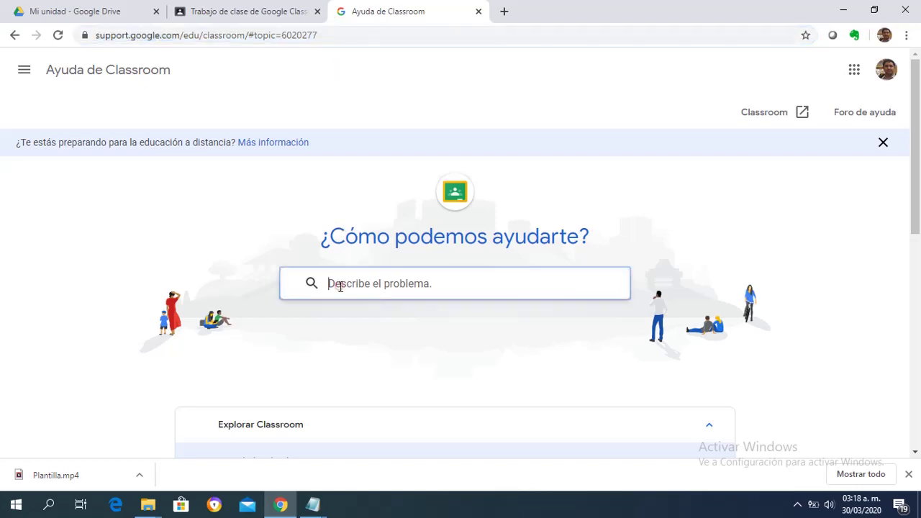
type("te")
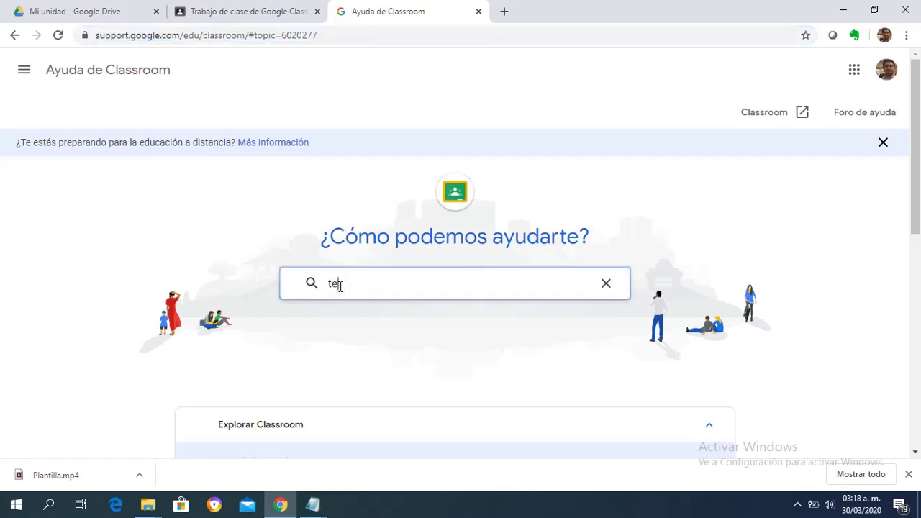
type("ma en google classroom")
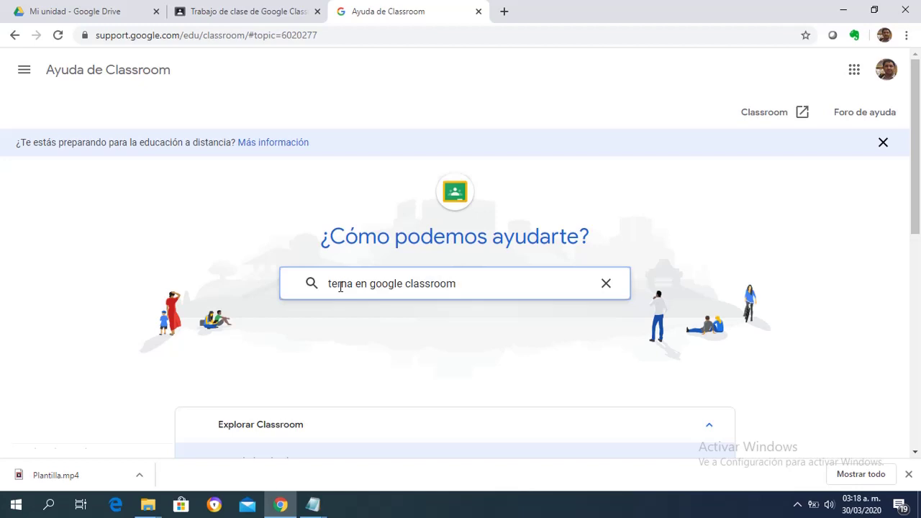
key("Return")
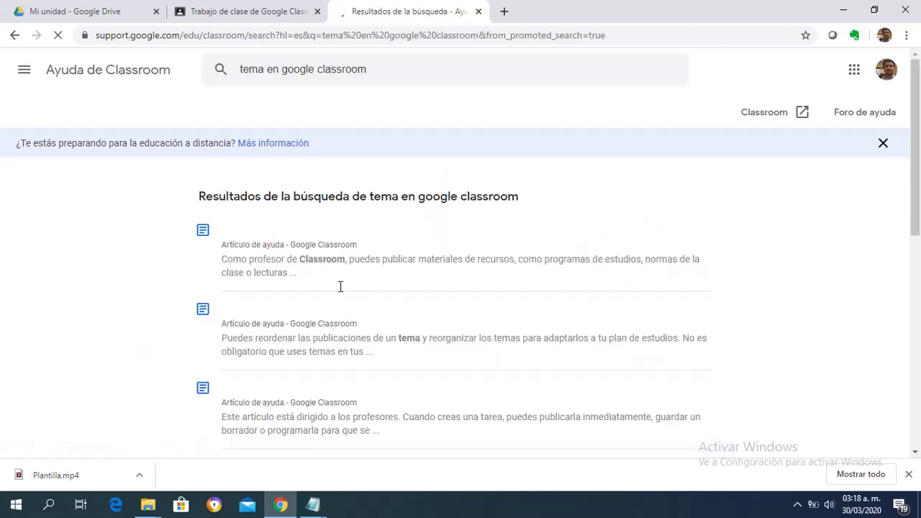
left_click(281, 15)
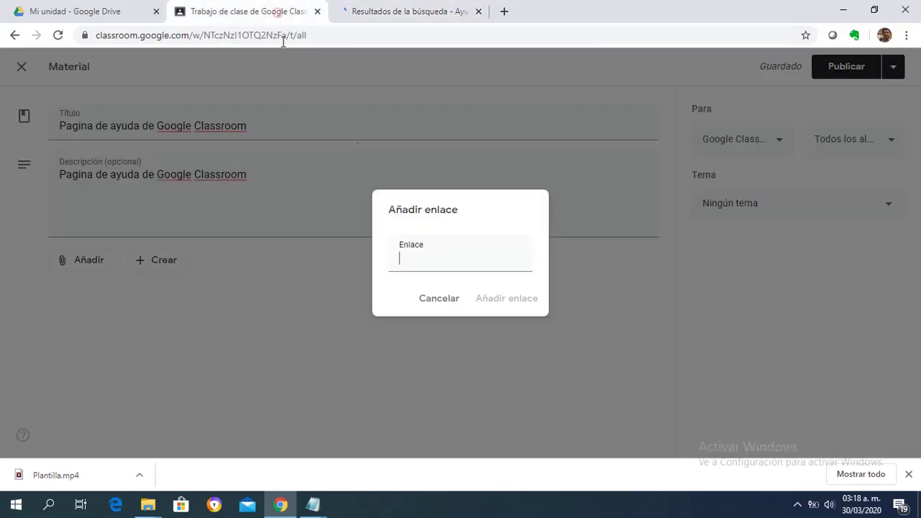
key("ctrl+v")
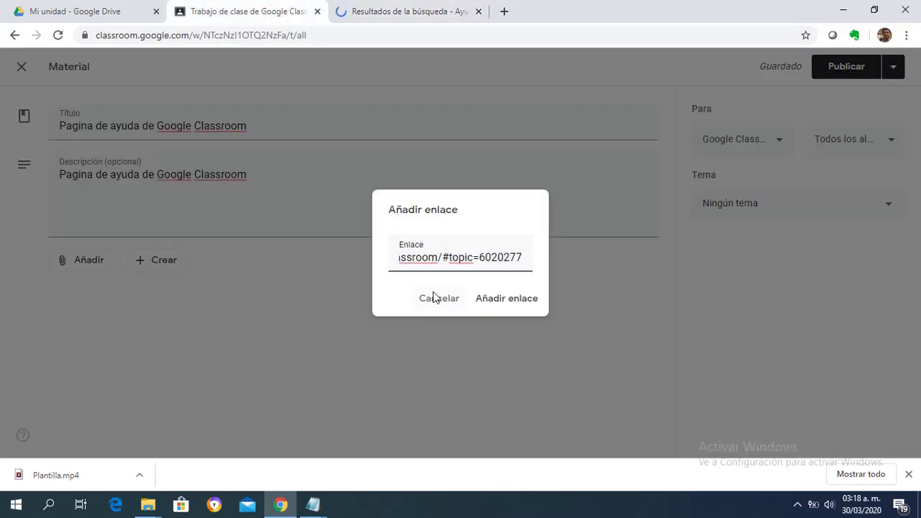
left_click(500, 310)
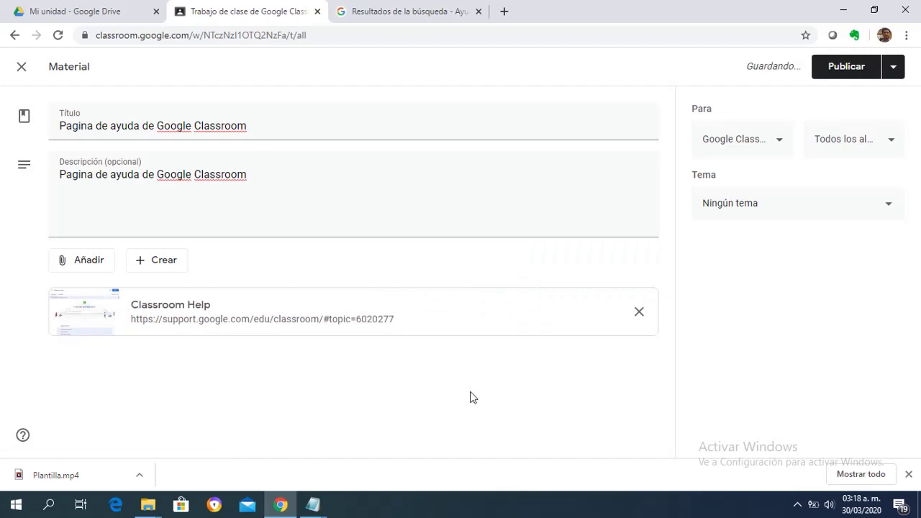
- Assign the help page material to the Materiales topic and publish it
left_click(865, 205)
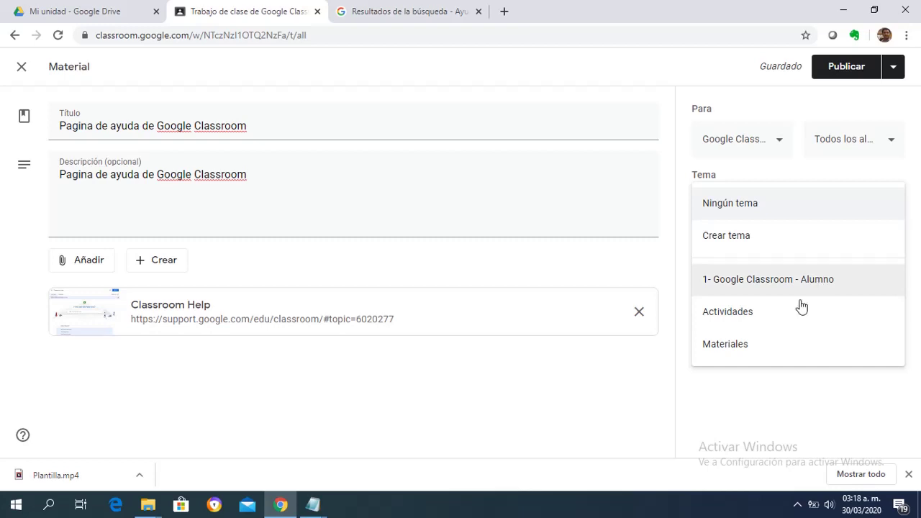
left_click(775, 347)
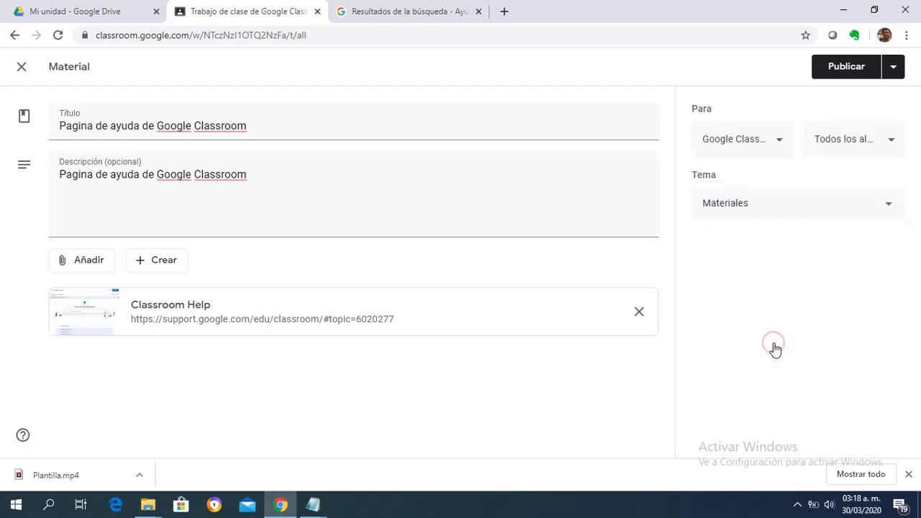
left_click(837, 71)
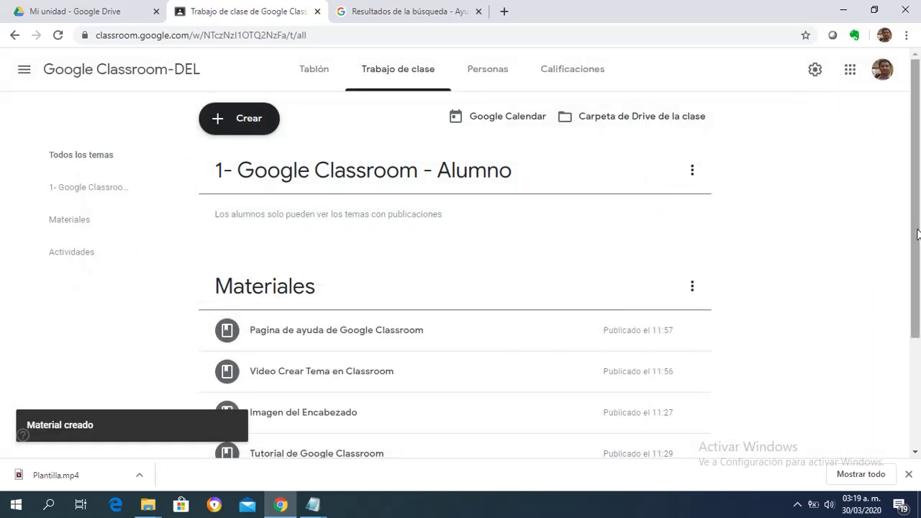
left_click_drag(918, 234, 918, 280)
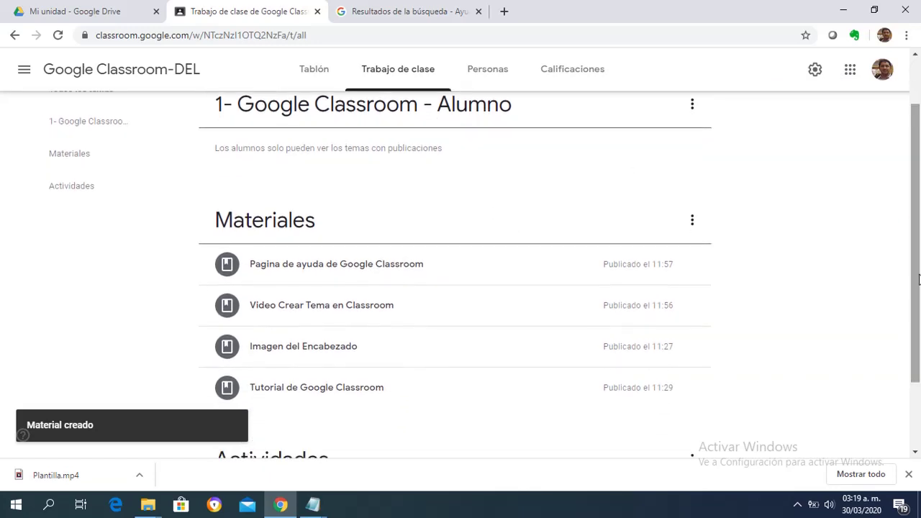